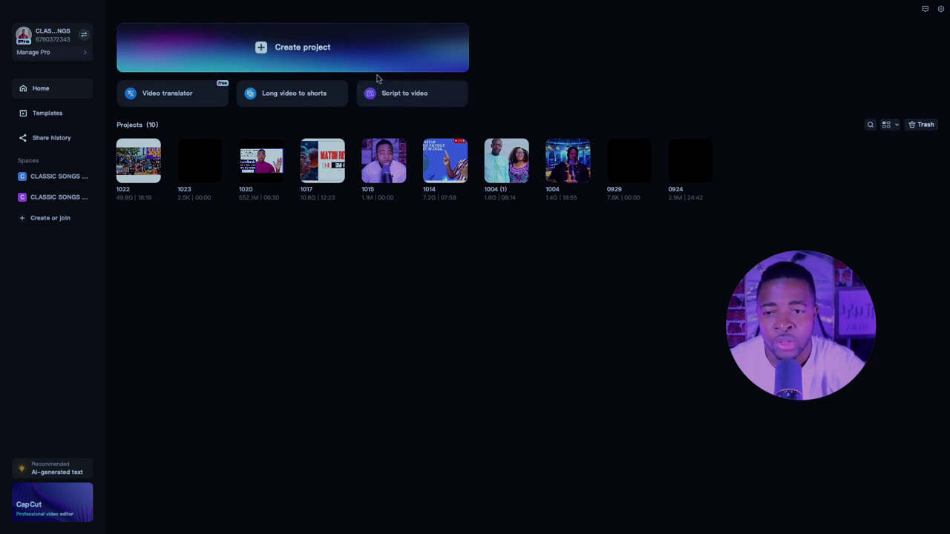
Step: Create a new project and import the "half second" media folder, opening it to show its files
click(331, 61)
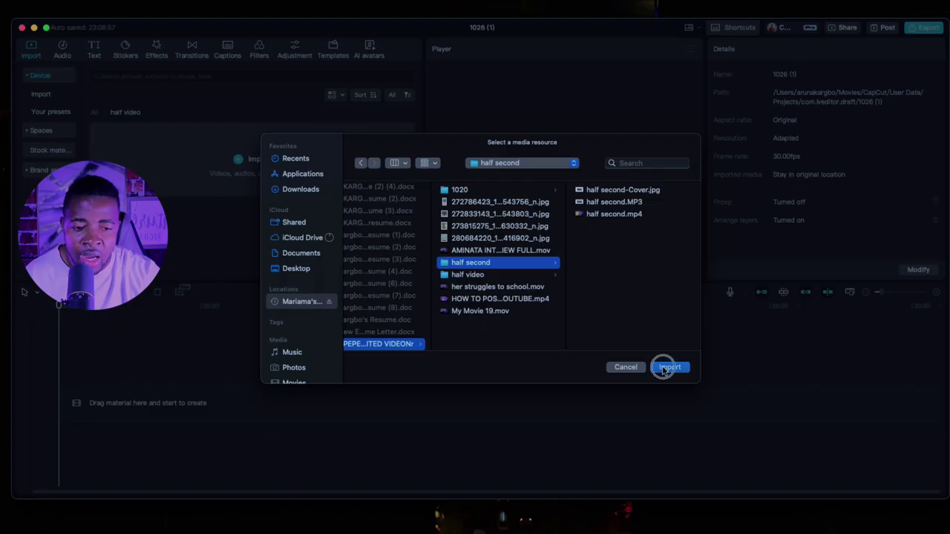
click(670, 366)
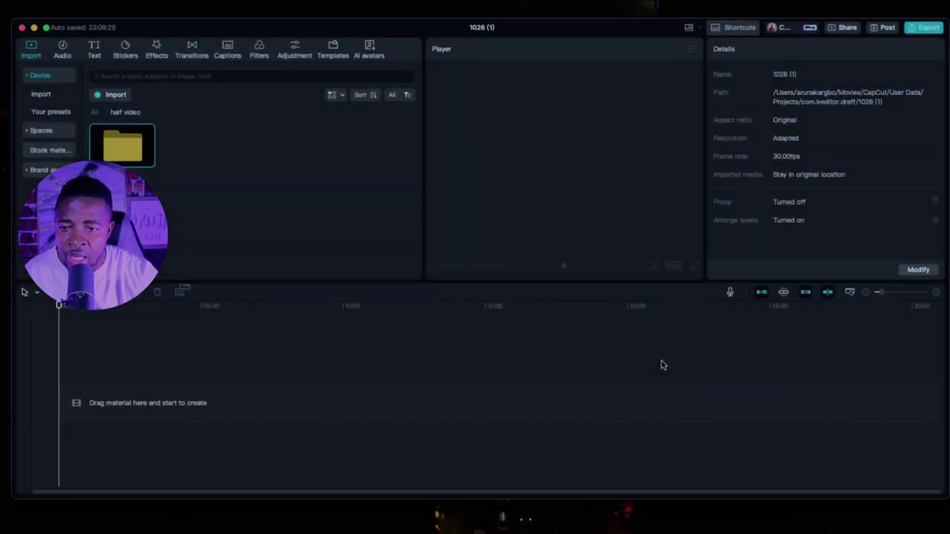
double_click(152, 144)
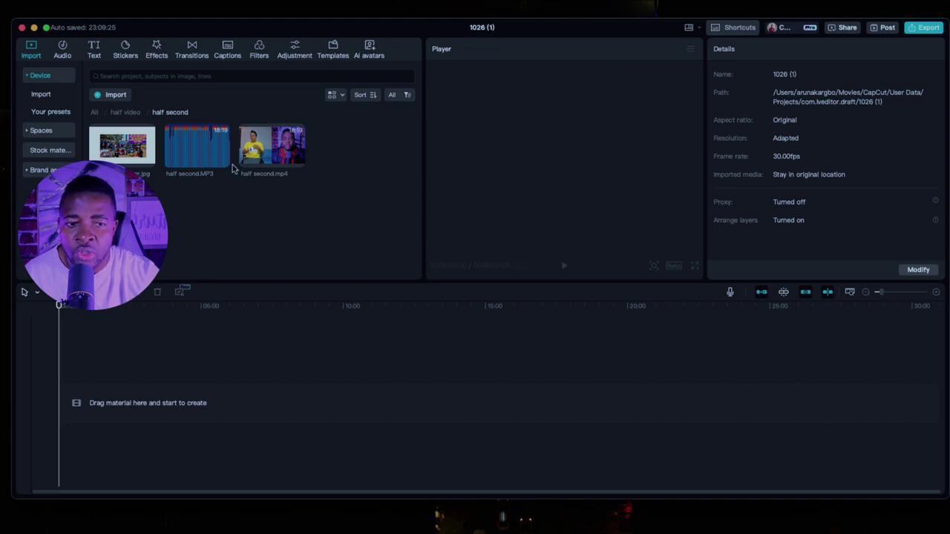
Step: Add half second.mp4 to the timeline and save the frame showing both speakers as the video cover
mouse_move(269, 143)
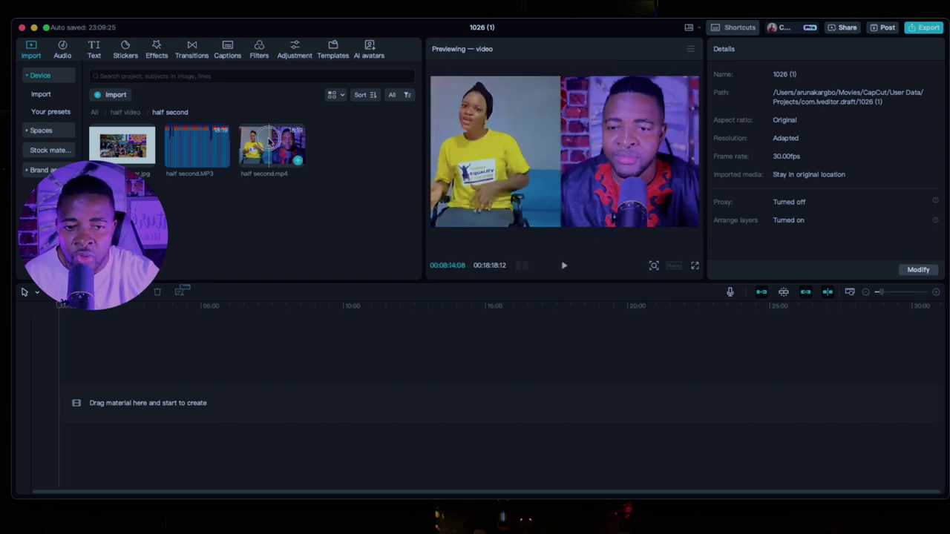
drag(269, 143, 127, 402)
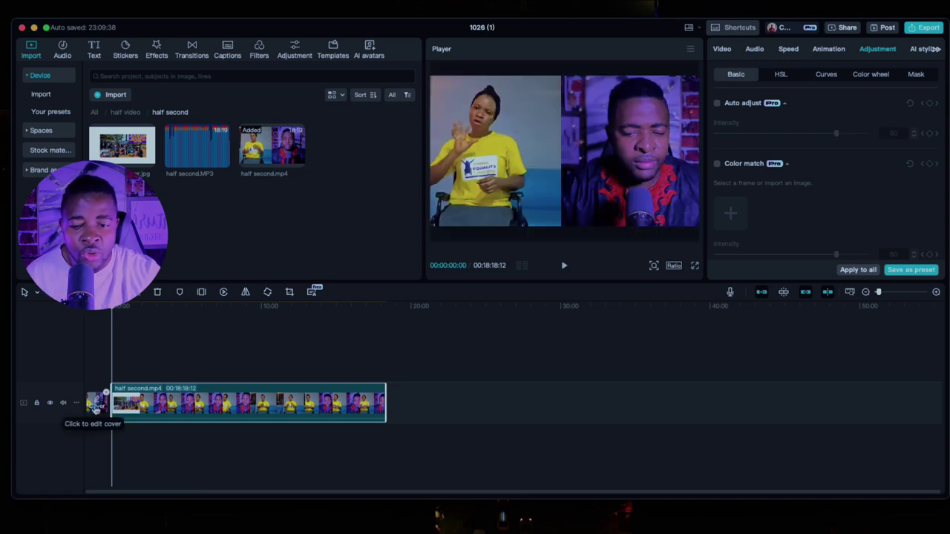
click(96, 405)
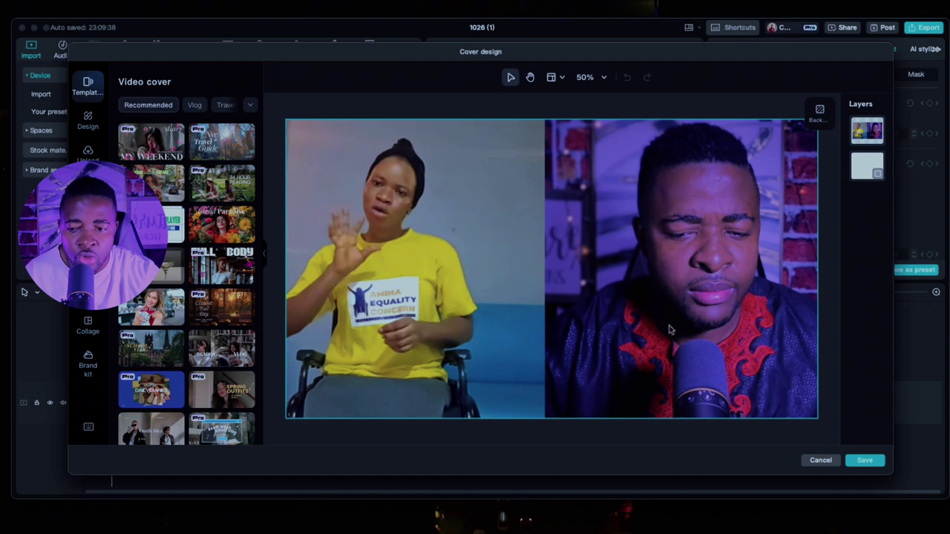
click(874, 463)
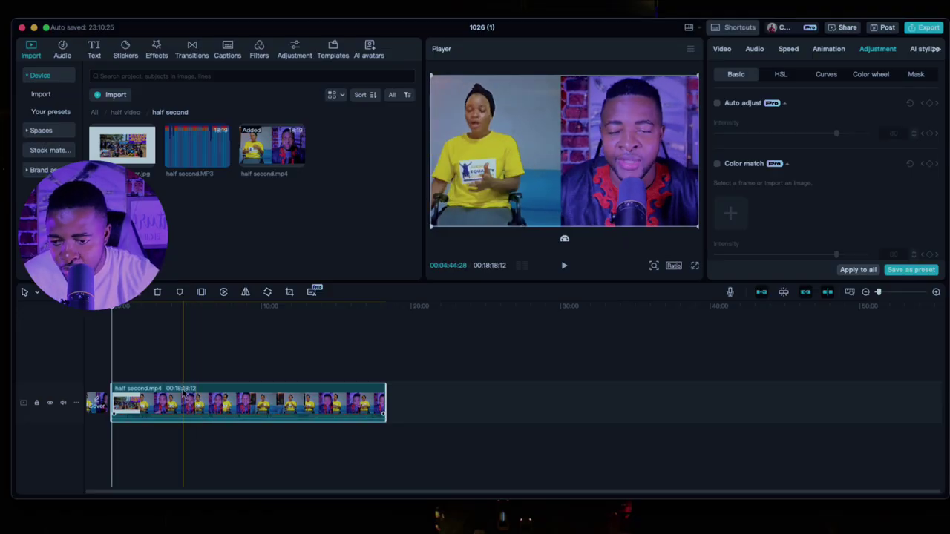
Step: Split the half second.mp4 clip at about 05:12 and again at about 09:57
click(190, 401)
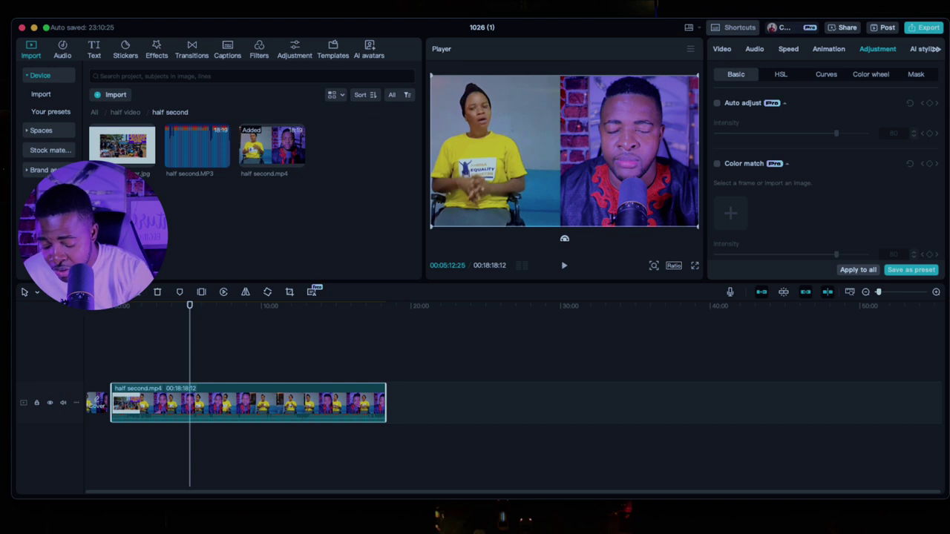
key(super+b)
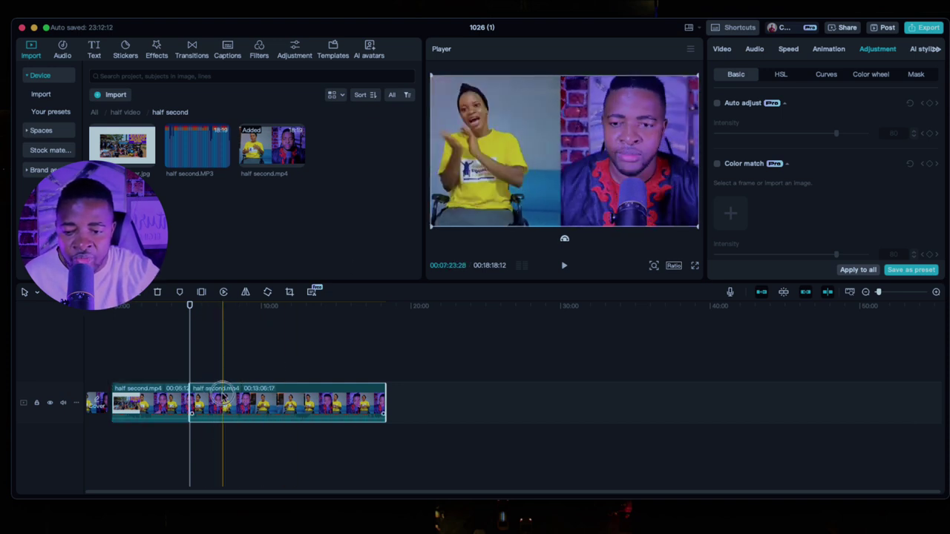
mouse_move(223, 398)
mouse_down()
mouse_move(329, 398)
mouse_move(223, 398)
mouse_up()
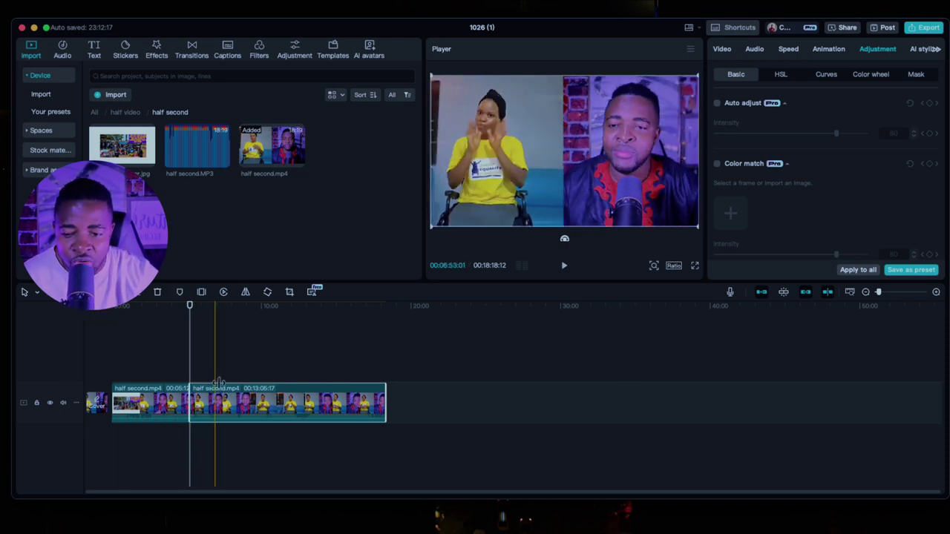
click(202, 327)
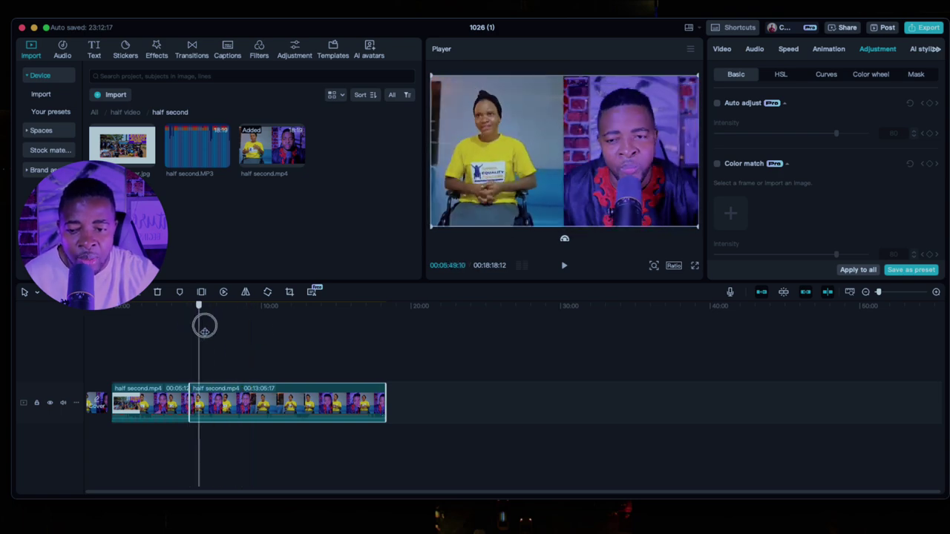
click(259, 327)
key(ctrl+b)
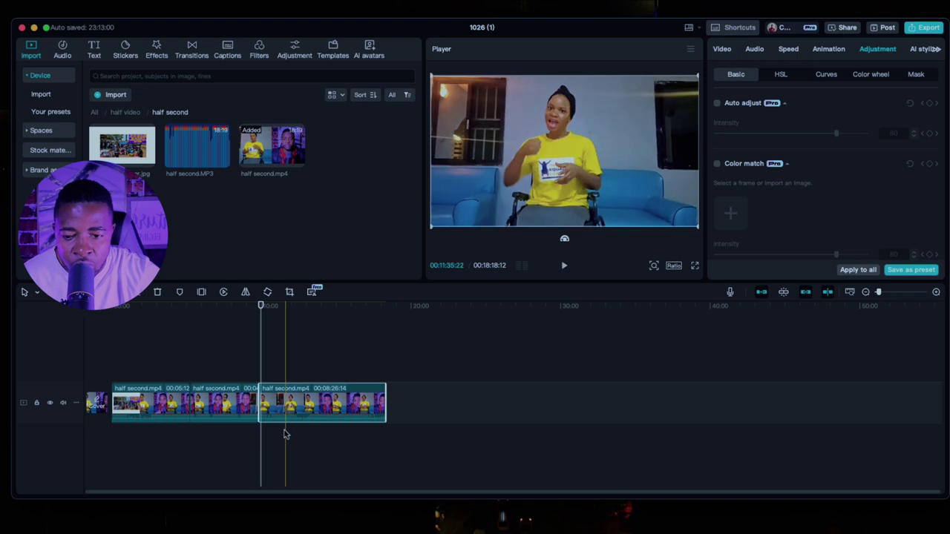
Step: Select the middle clip and look through its video, audio, speed, animation and AI stylize settings, ending at the LUT adjustment options
click(232, 405)
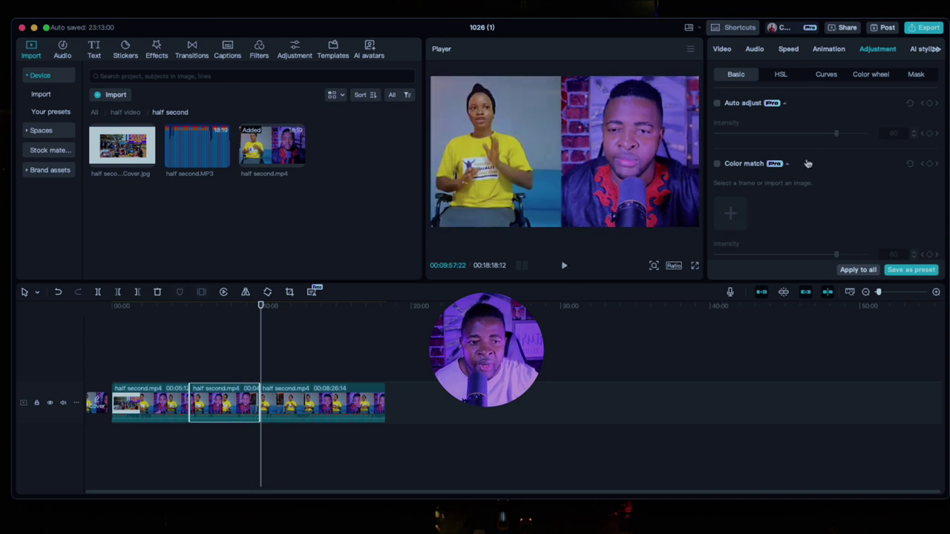
click(721, 49)
click(754, 49)
click(787, 49)
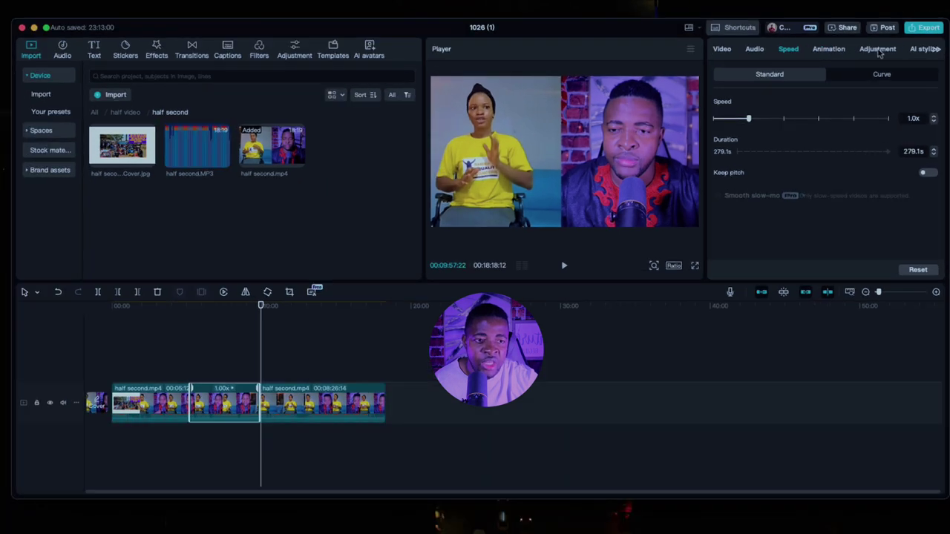
click(878, 49)
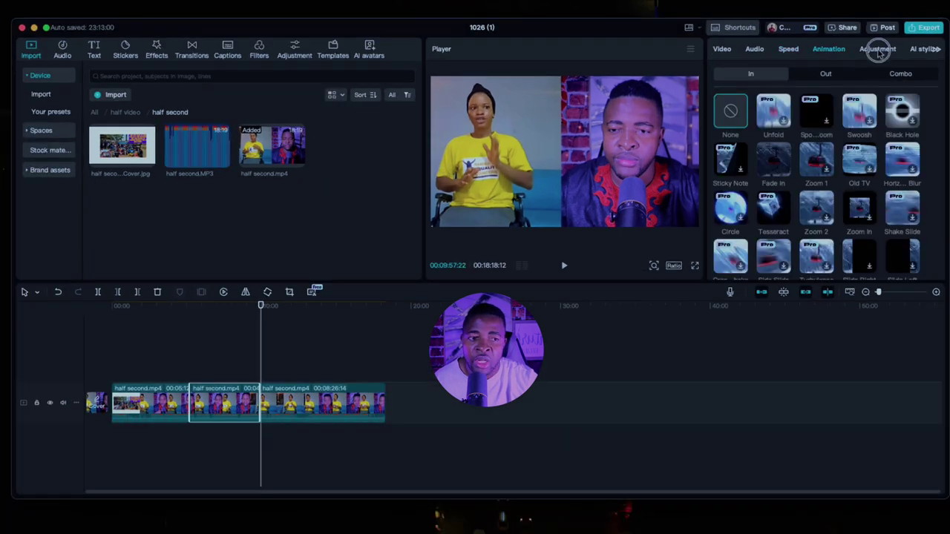
click(920, 49)
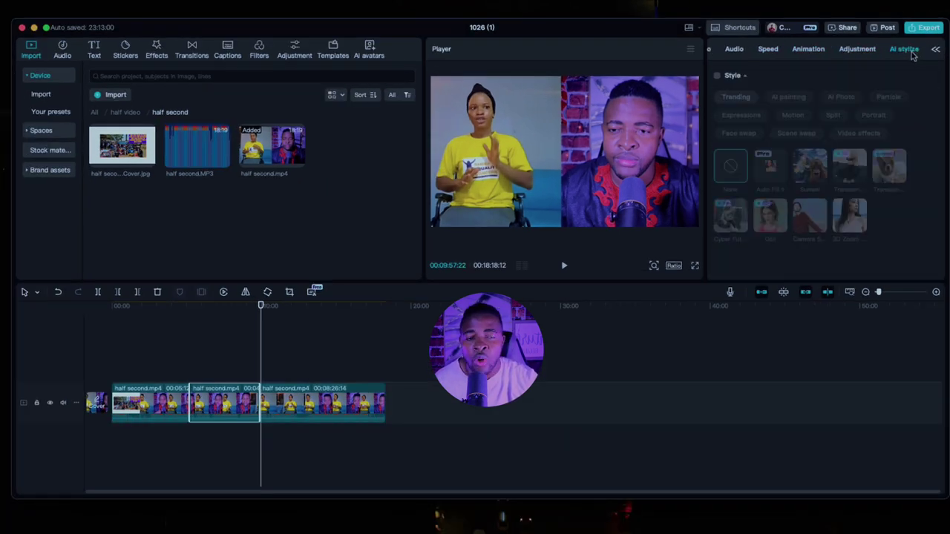
click(857, 49)
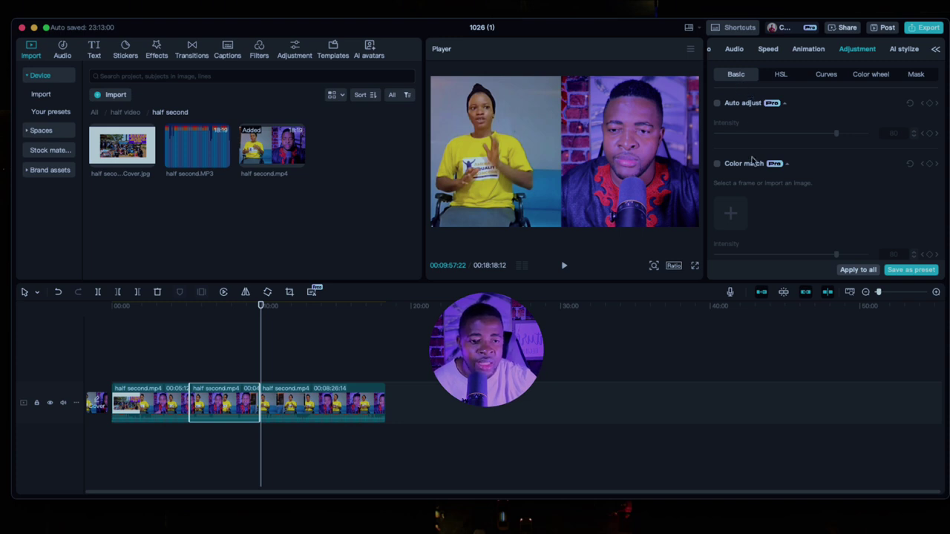
scroll(757, 173, down, 5)
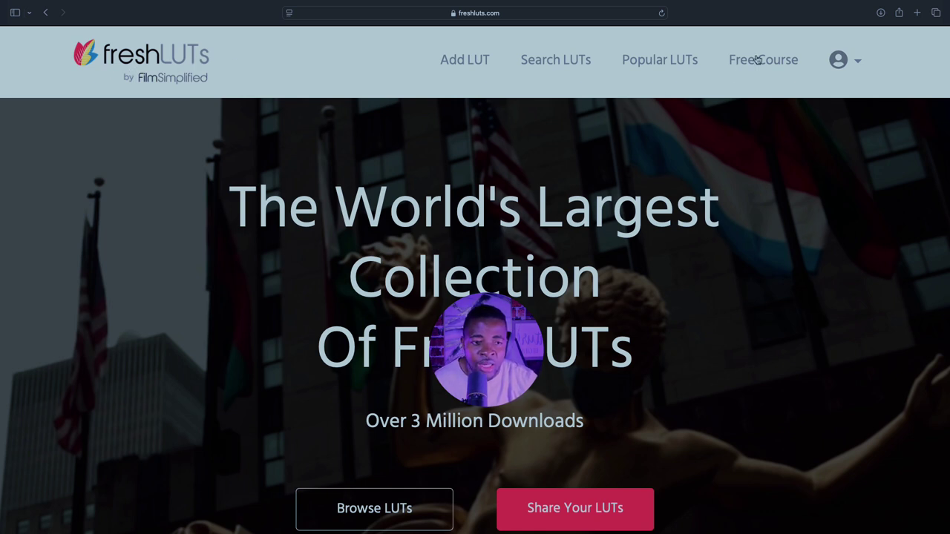
Step: Switch to freshluts.com in the browser, browse the Rec 709 LUTs and compare the before-and-after preview of Glut 1 cinematiclook
click(843, 65)
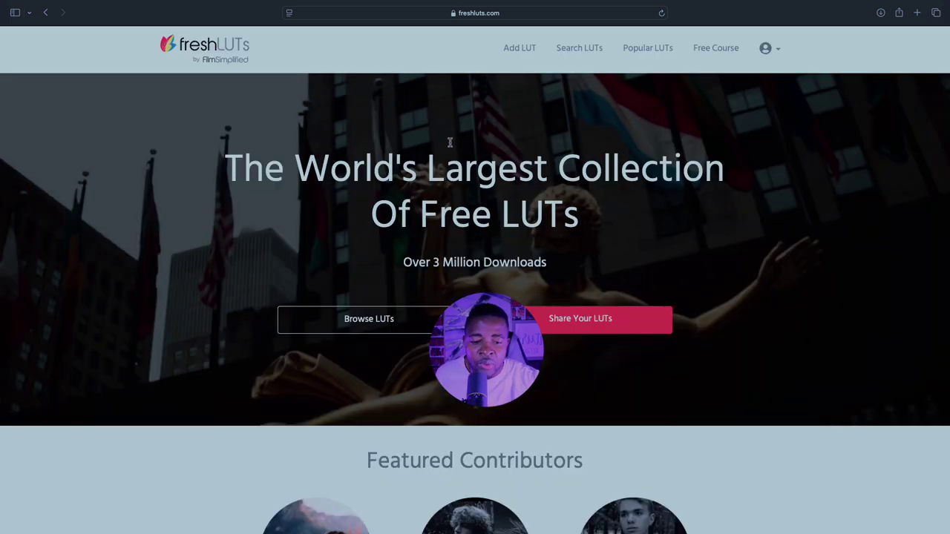
scroll(449, 141, down, 2)
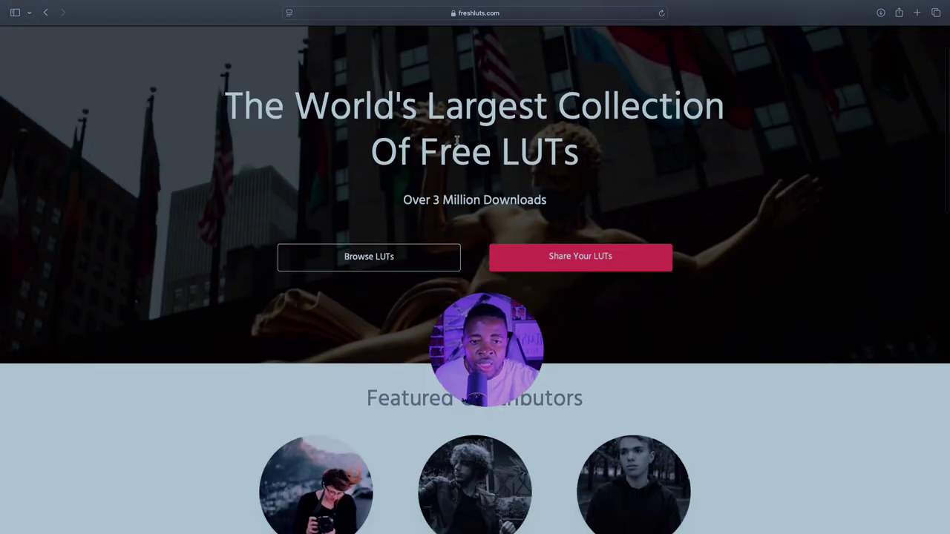
scroll(457, 141, down, 4)
scroll(493, 287, down, 3)
scroll(497, 214, up, 8)
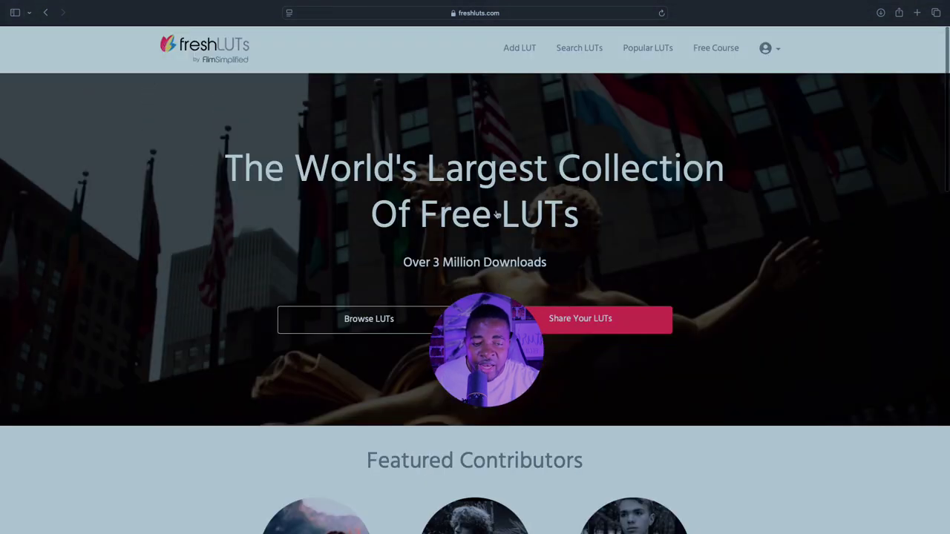
click(570, 51)
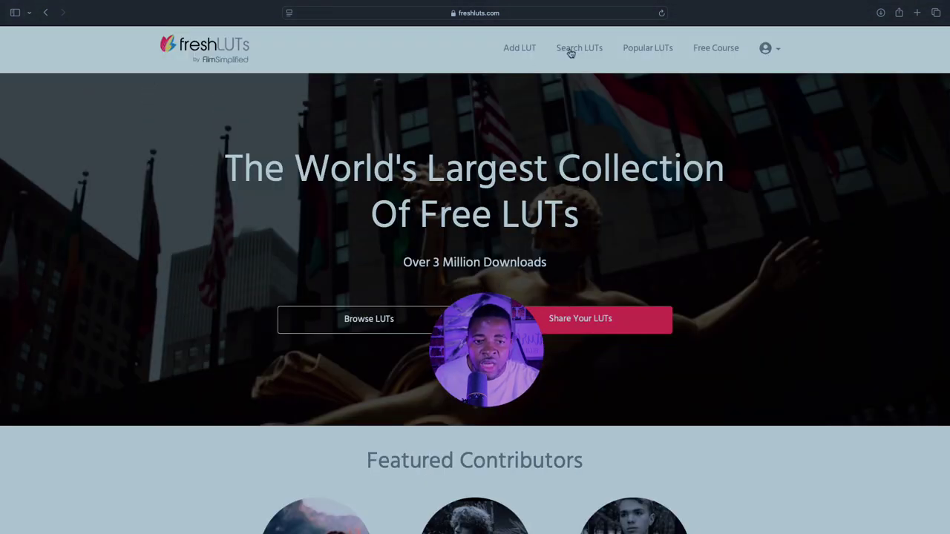
scroll(447, 296, down, 4)
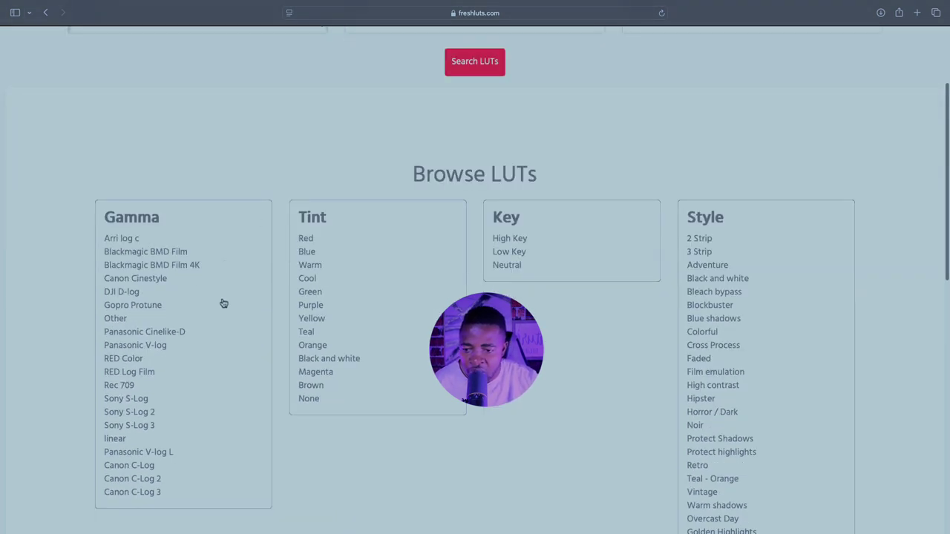
click(131, 385)
scroll(475, 267, down, 2)
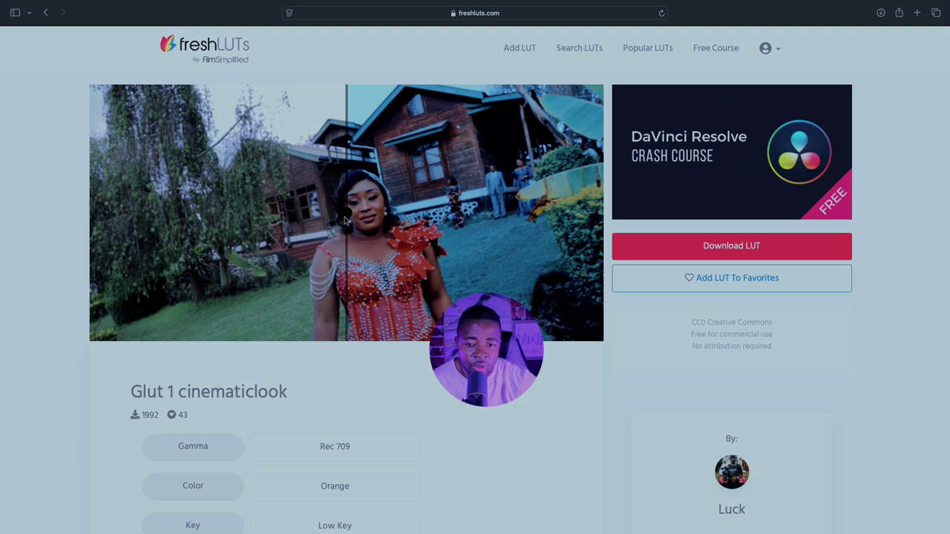
drag(346, 221, 95, 220)
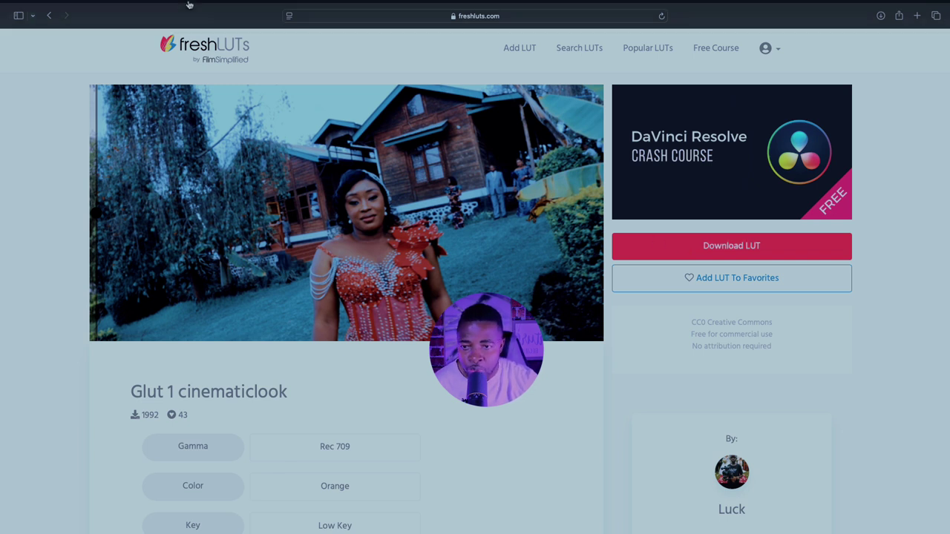
Step: Return to the Rec 709 LUT list, open the Interview LUT and compare its before-and-after preview
click(46, 14)
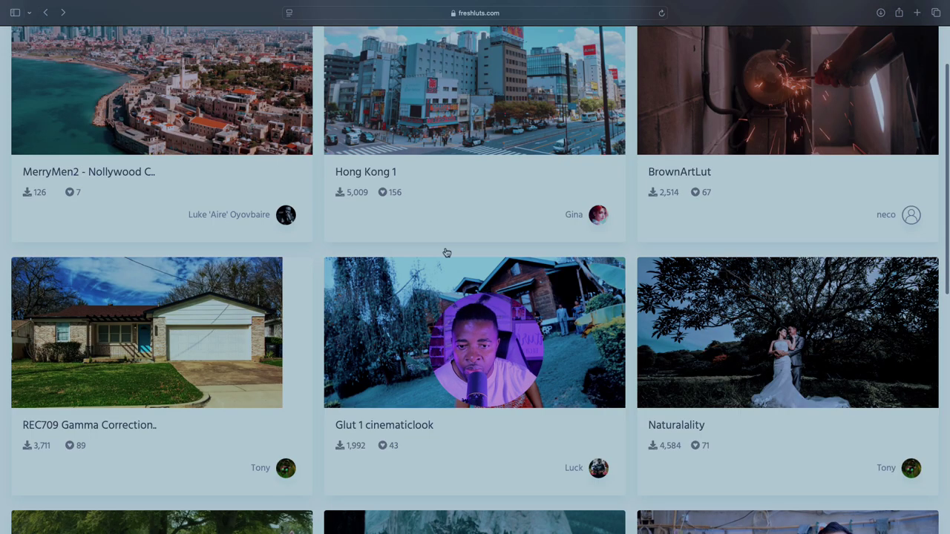
scroll(451, 245, down, 8)
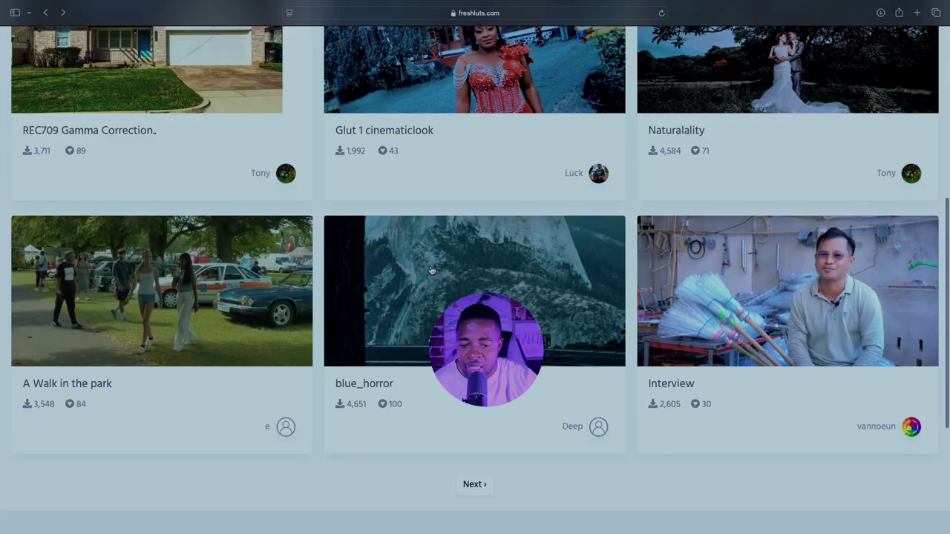
scroll(477, 247, down, 2)
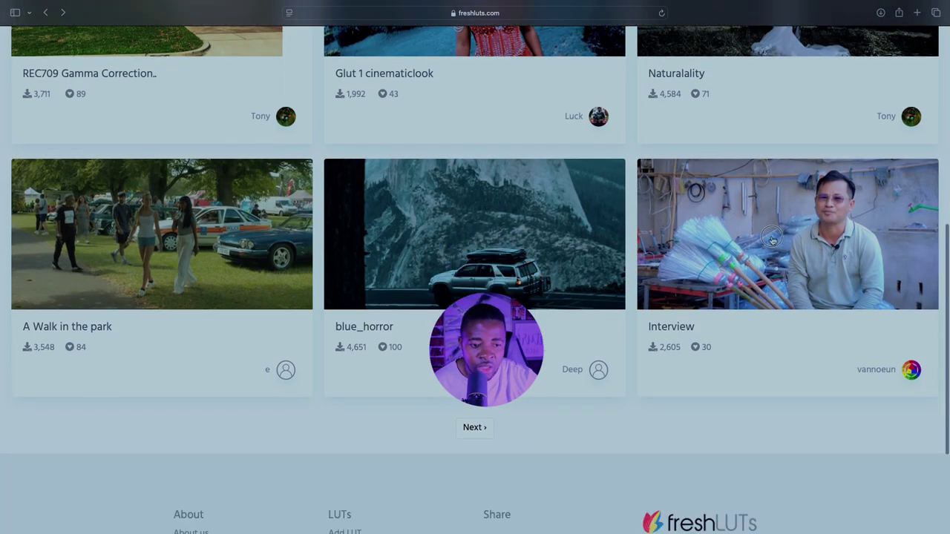
click(726, 243)
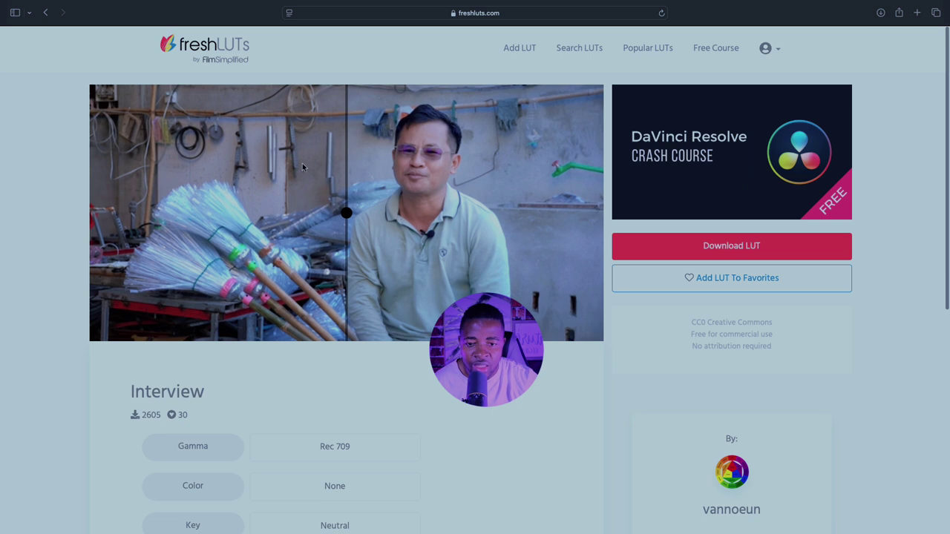
drag(349, 213, 388, 213)
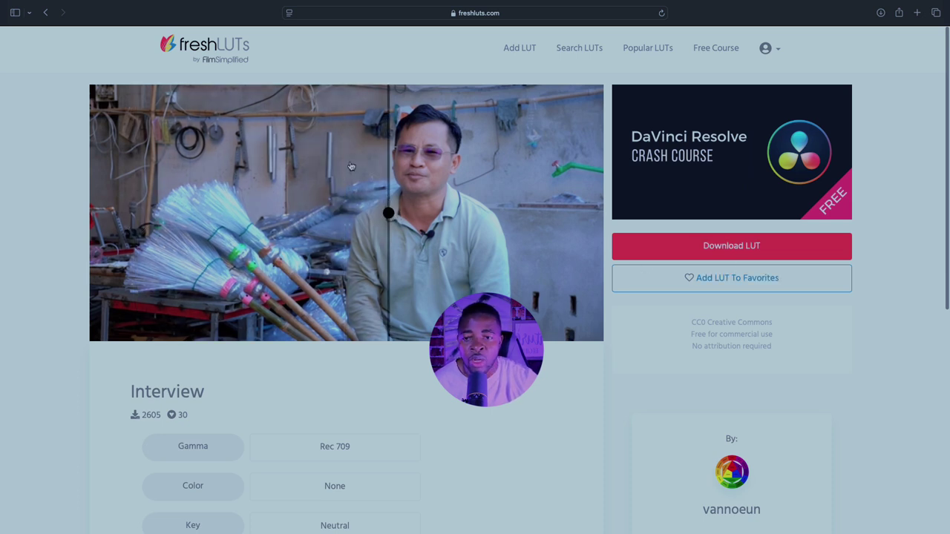
mouse_move(119, 6)
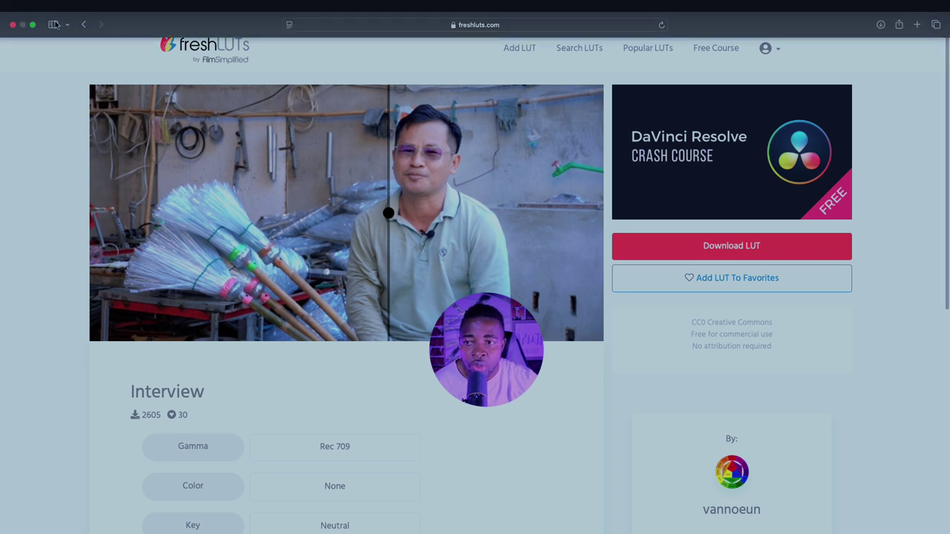
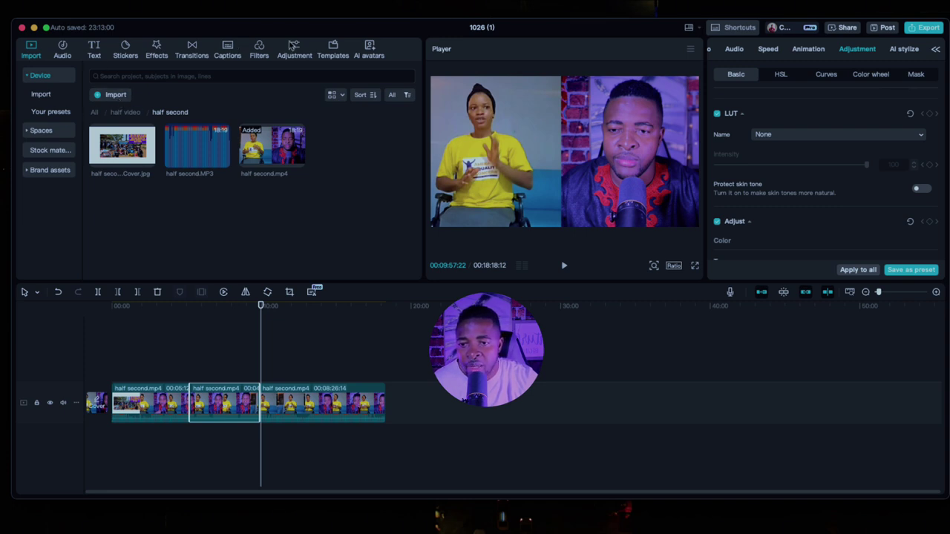
Step: Import the antony_eliezer_4.cube file from the Downloads folder as a LUT resource
click(291, 56)
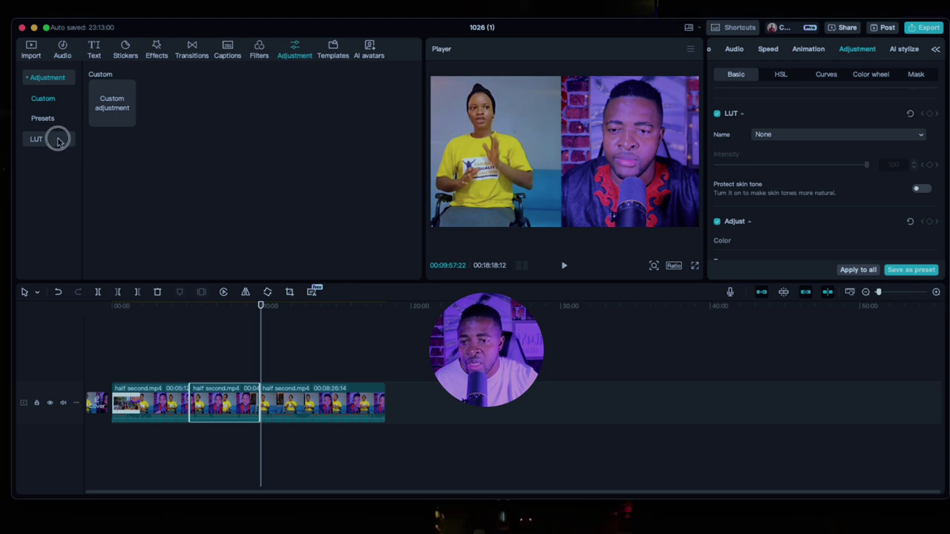
click(59, 141)
click(268, 109)
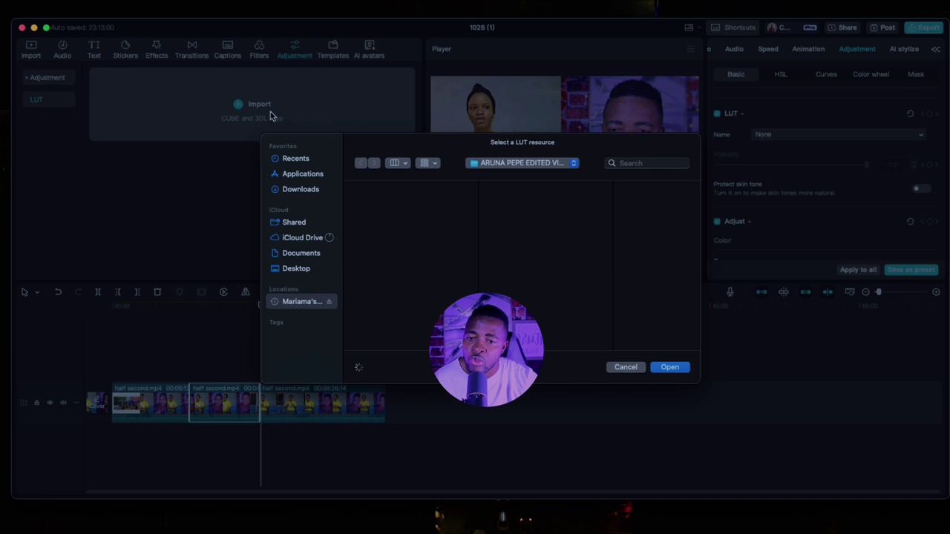
click(297, 271)
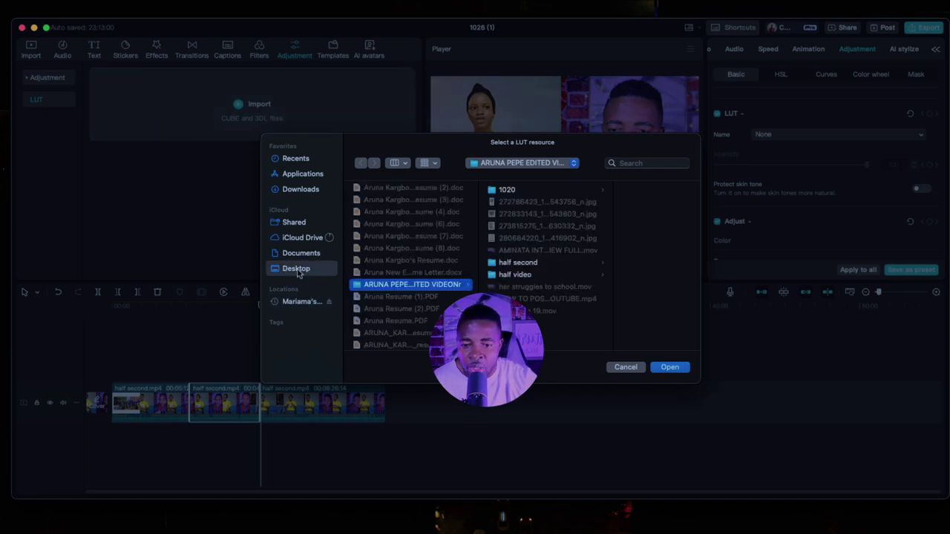
click(303, 191)
scroll(420, 267, down, 2)
scroll(414, 291, down, 1)
click(413, 250)
click(683, 371)
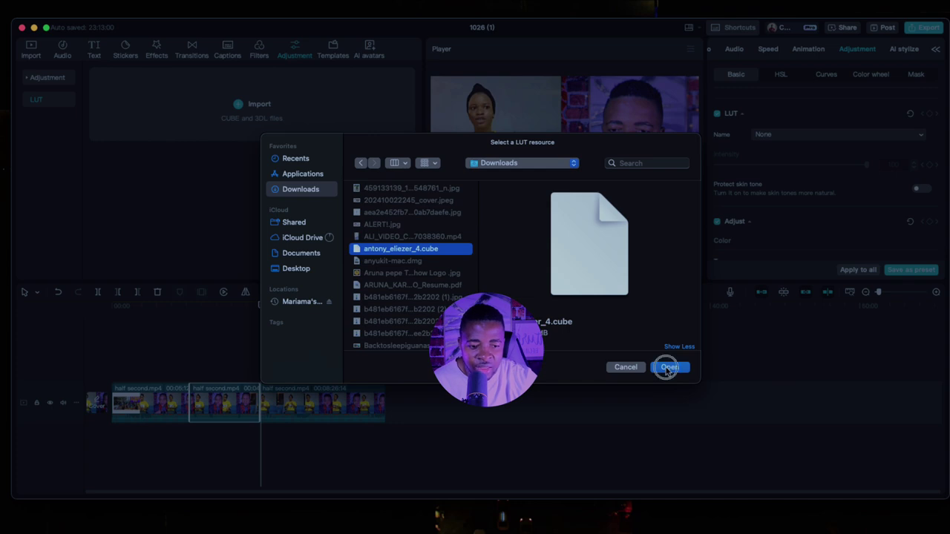
Step: Try the imported antony_eliezer_4.cube LUT as an adjustment layer above the clips and delete that layer
click(146, 138)
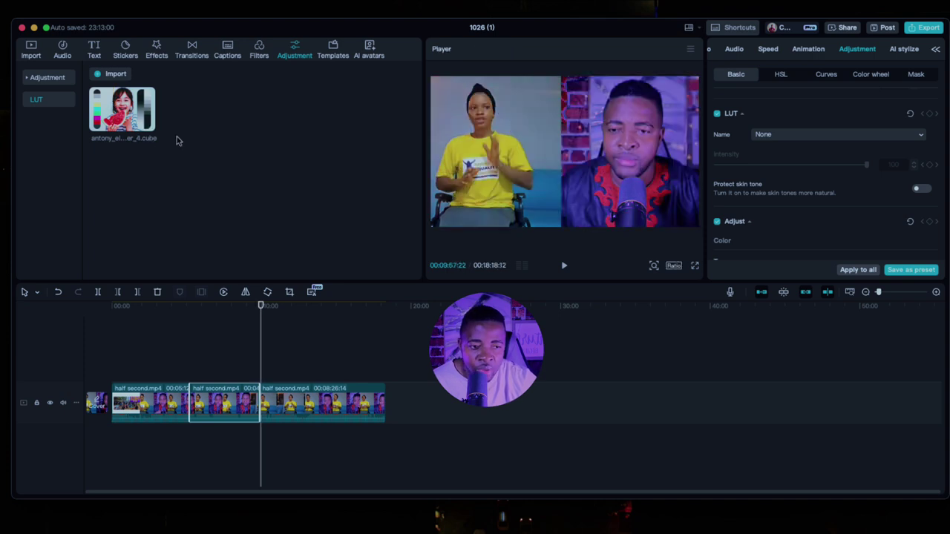
drag(147, 123, 248, 378)
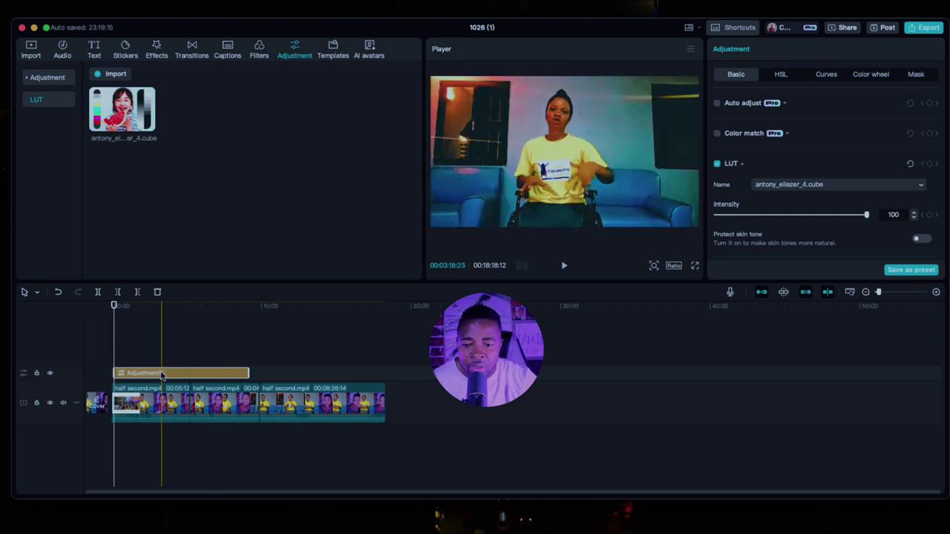
key(Delete)
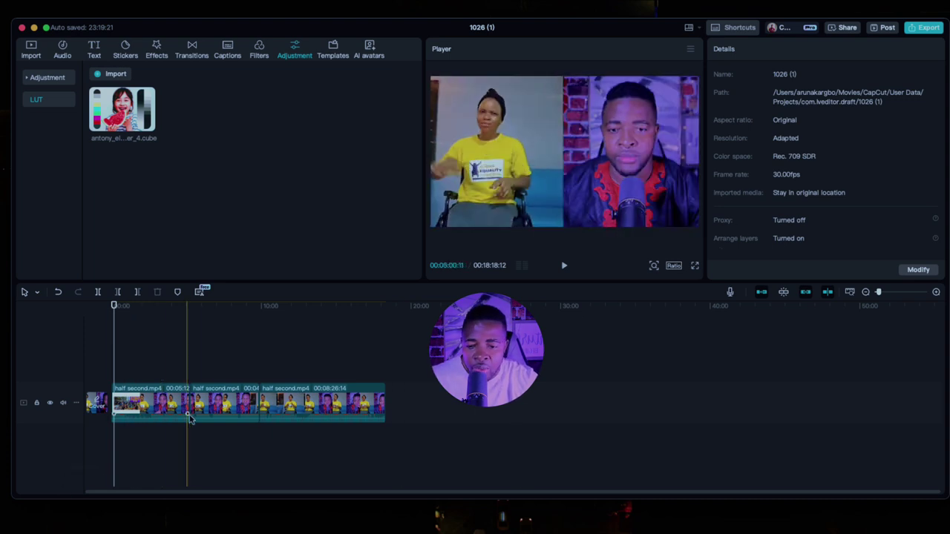
Step: Select the middle half second.mp4 clip and look through its basic color adjustment options and video transform settings
click(244, 408)
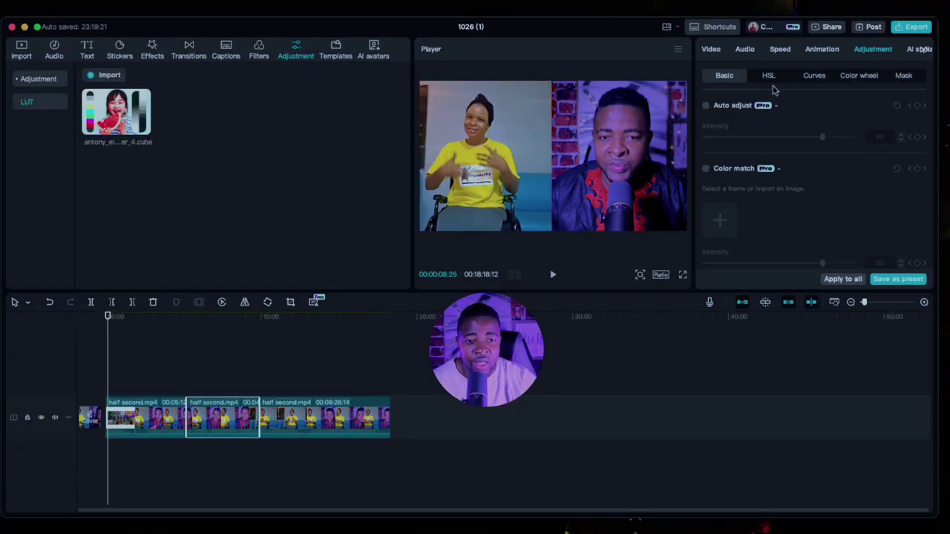
scroll(763, 163, down, 3)
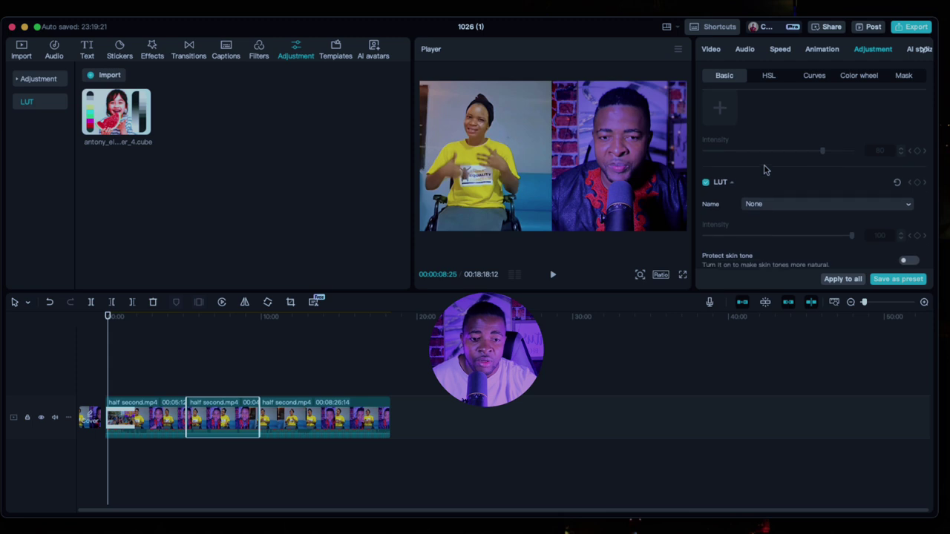
scroll(752, 210, down, 1)
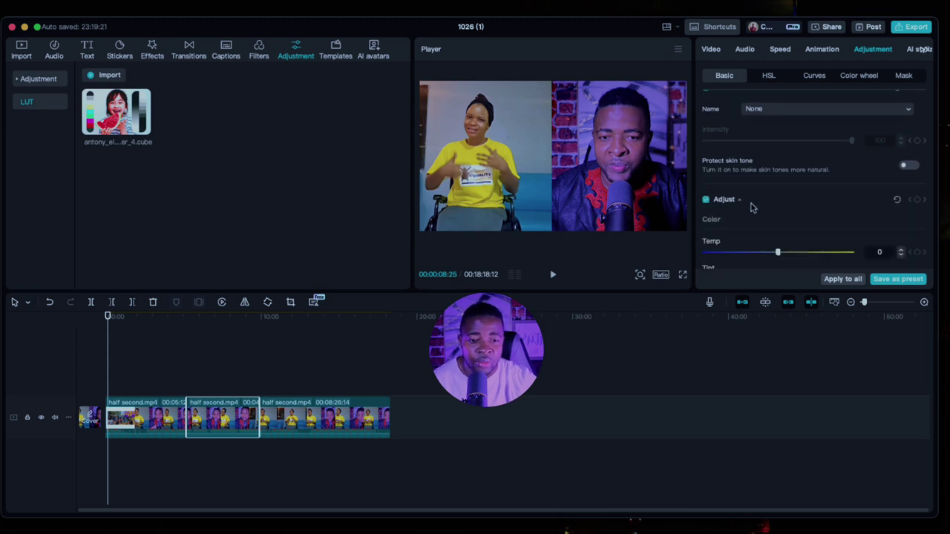
click(753, 166)
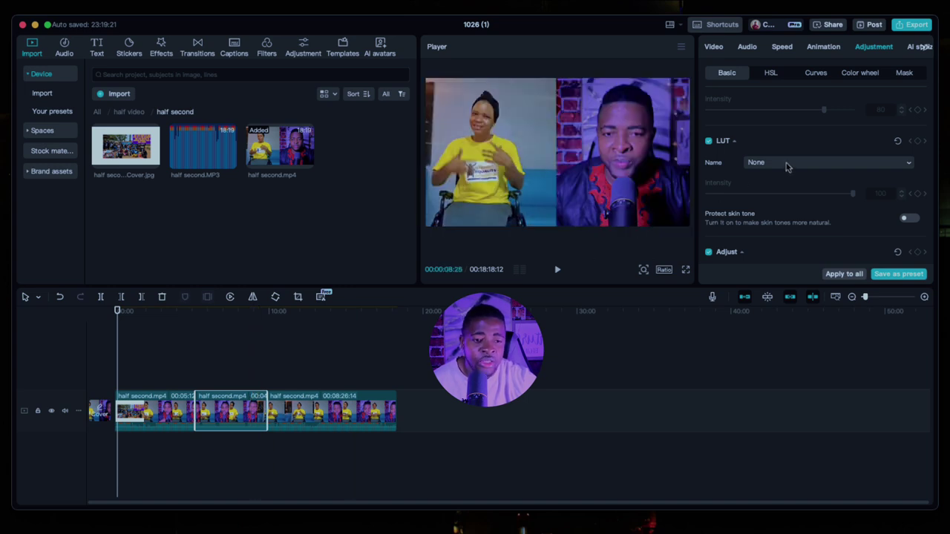
scroll(744, 148, up, 3)
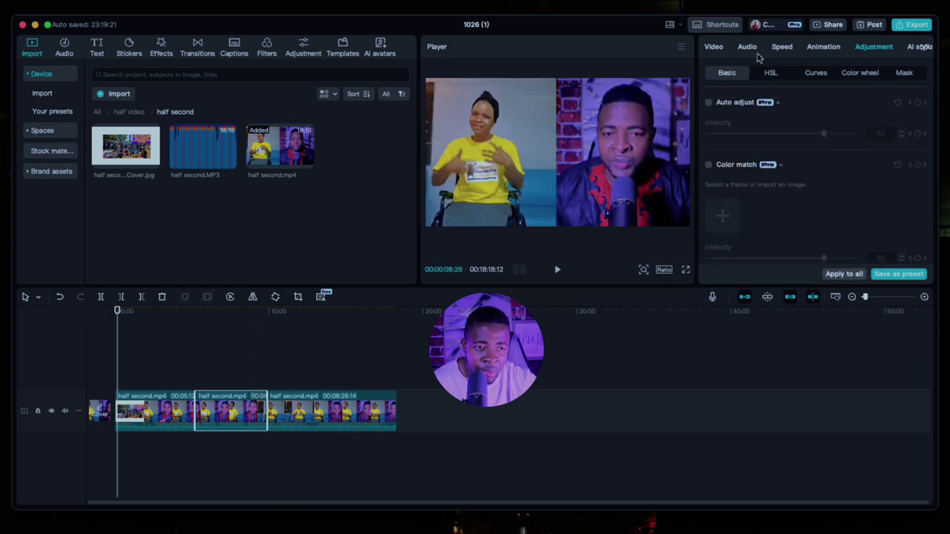
click(713, 46)
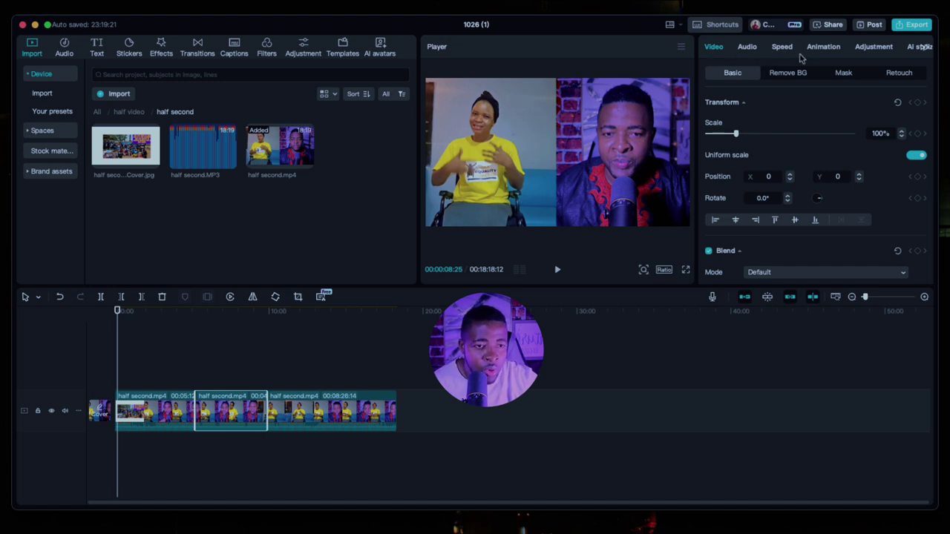
click(890, 49)
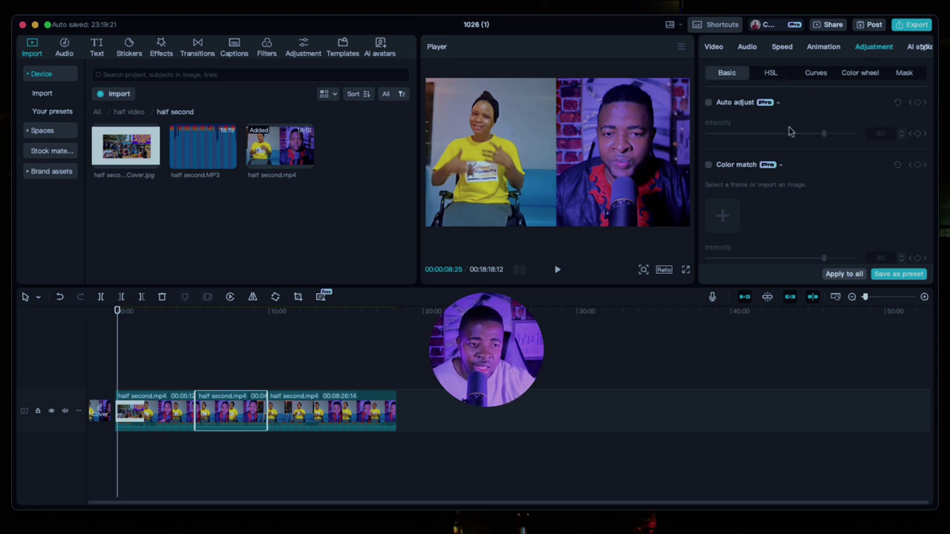
scroll(790, 132, down, 1)
scroll(790, 133, up, 1)
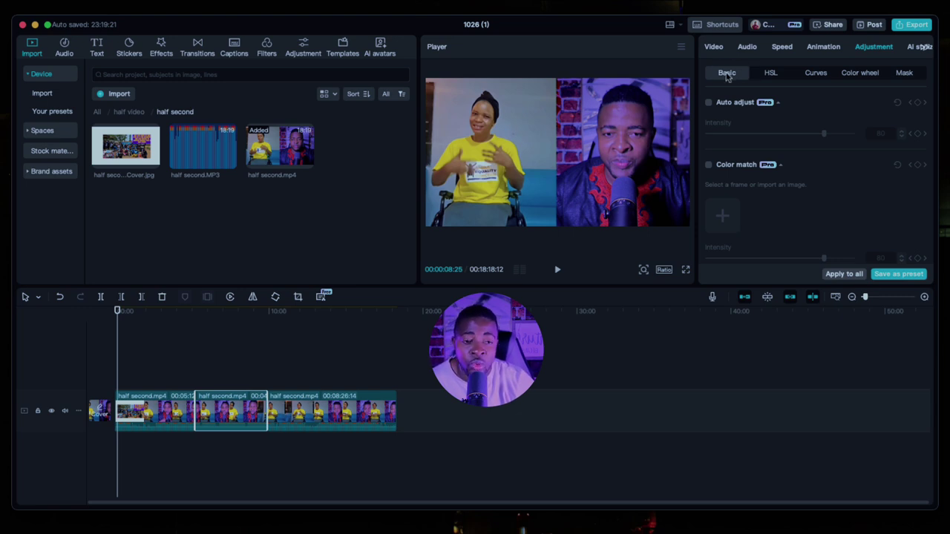
Step: Try the My_Canon_CLog3 LUT on the middle clip at an intensity of 41
scroll(744, 177, down, 6)
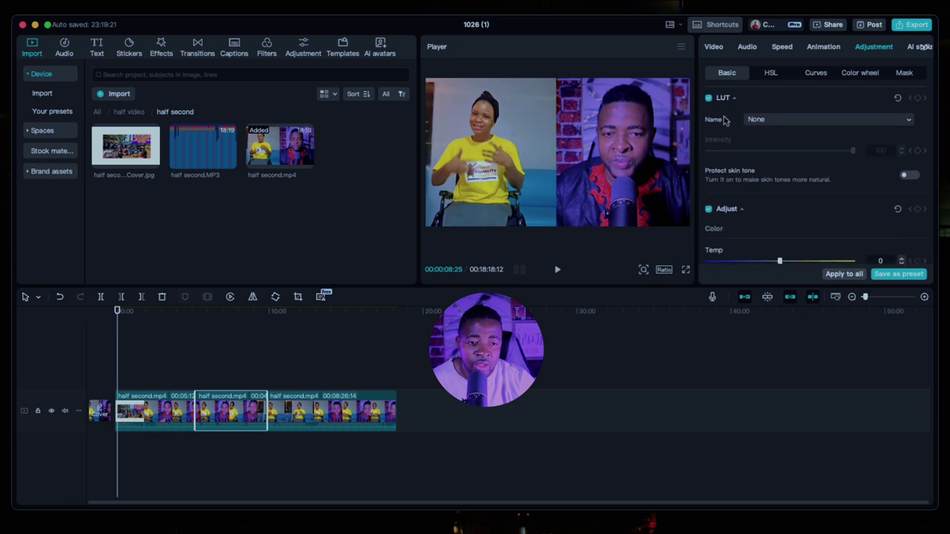
scroll(725, 130, up, 3)
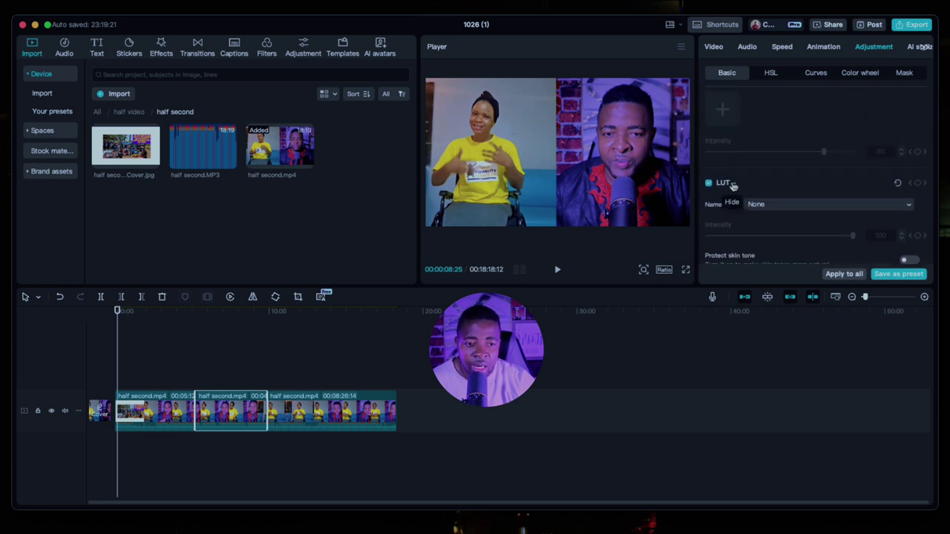
scroll(742, 159, down, 4)
scroll(742, 144, up, 3)
scroll(749, 138, down, 1)
click(764, 130)
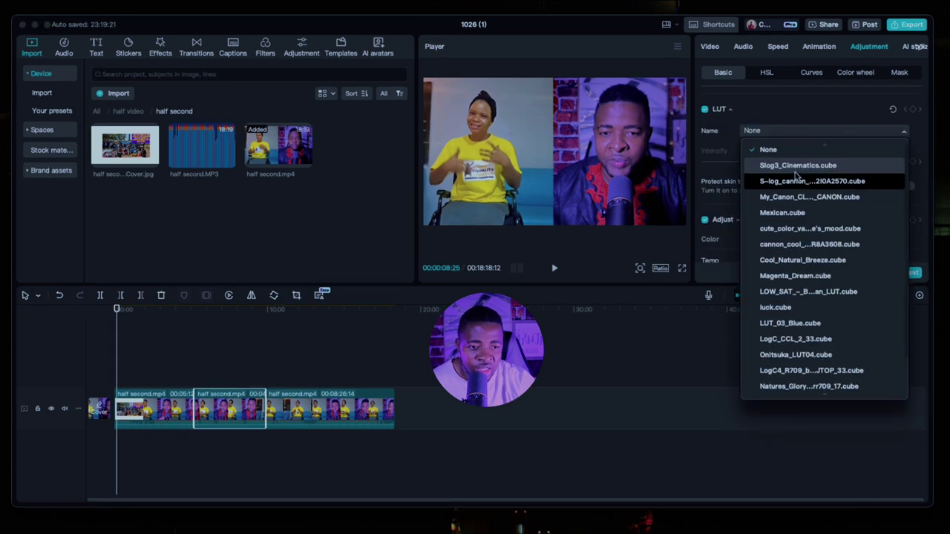
click(808, 195)
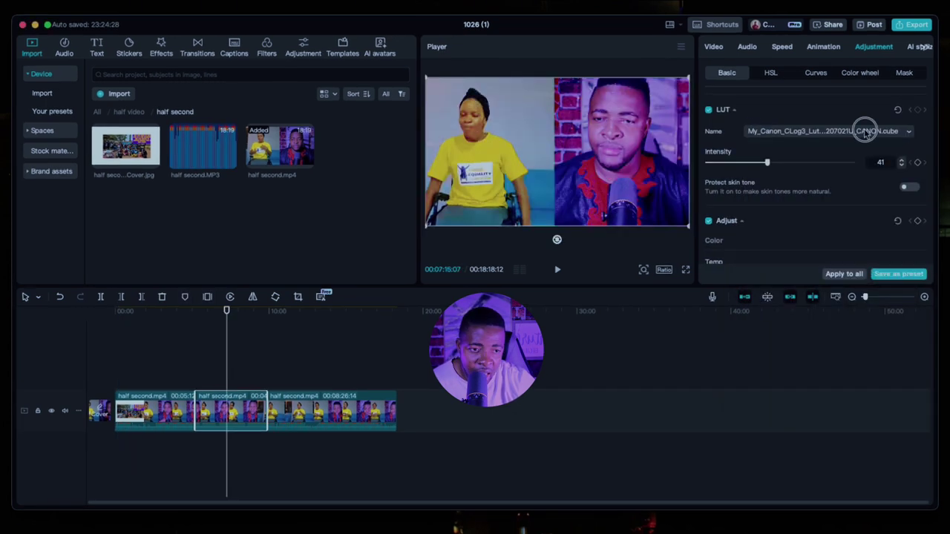
Step: Apply the cannon_cool_corr_look_224.9R8A3608.cube LUT to the middle clip and set its intensity to 92
click(865, 131)
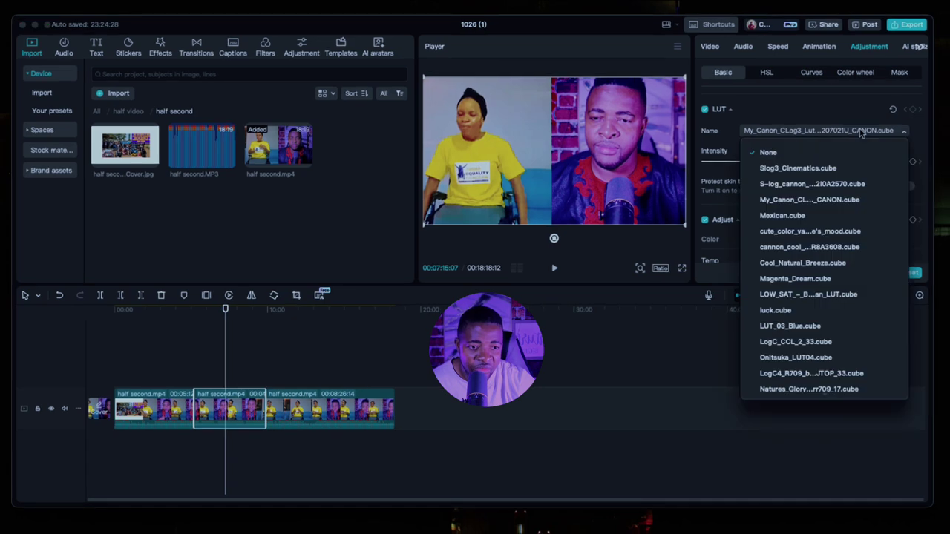
click(784, 169)
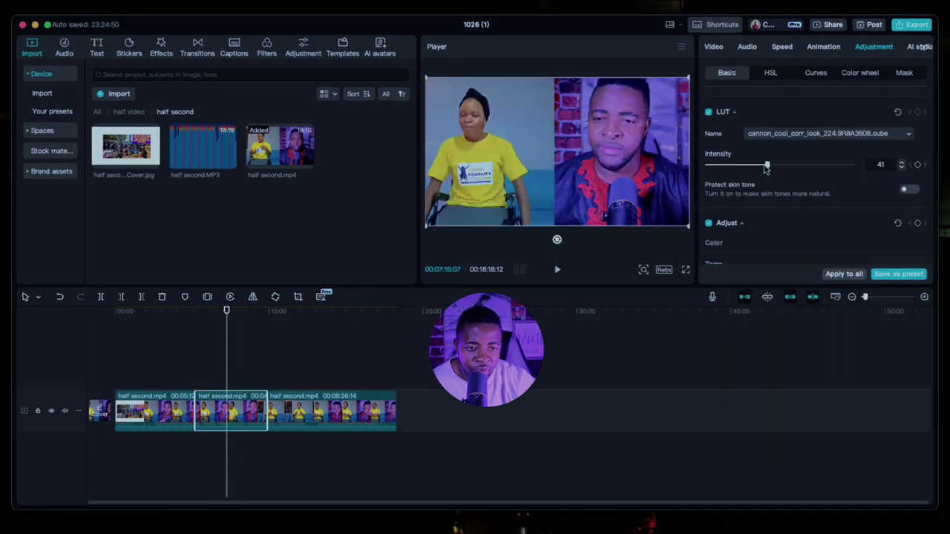
drag(767, 164, 855, 178)
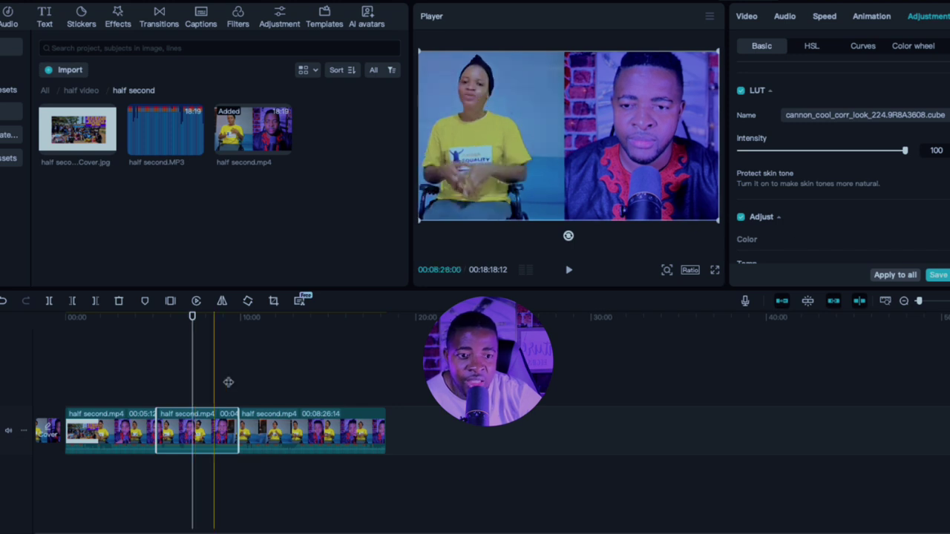
drag(905, 158, 893, 160)
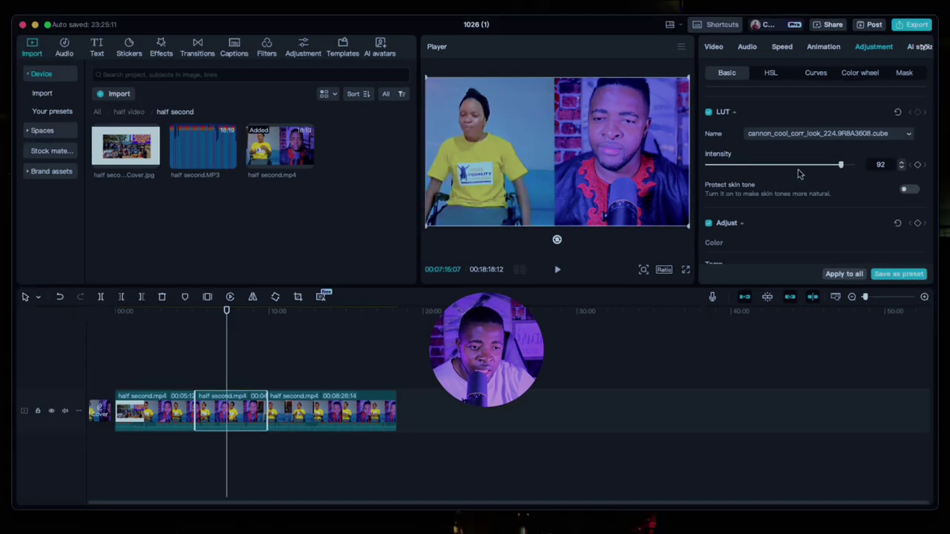
Step: Set the middle clip's exposure to 4 and its contrast to 2
scroll(853, 197, down, 5)
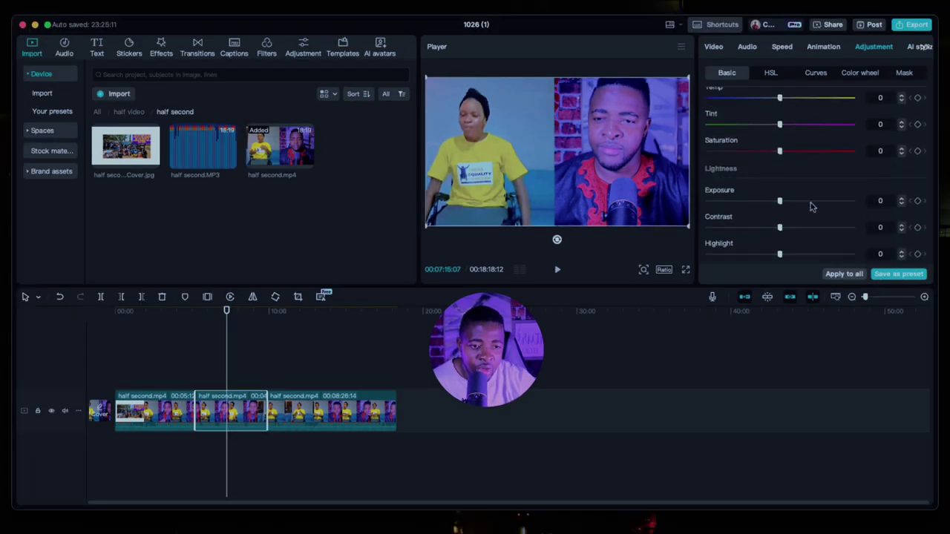
scroll(766, 156, up, 2)
scroll(774, 200, up, 2)
scroll(789, 137, down, 1)
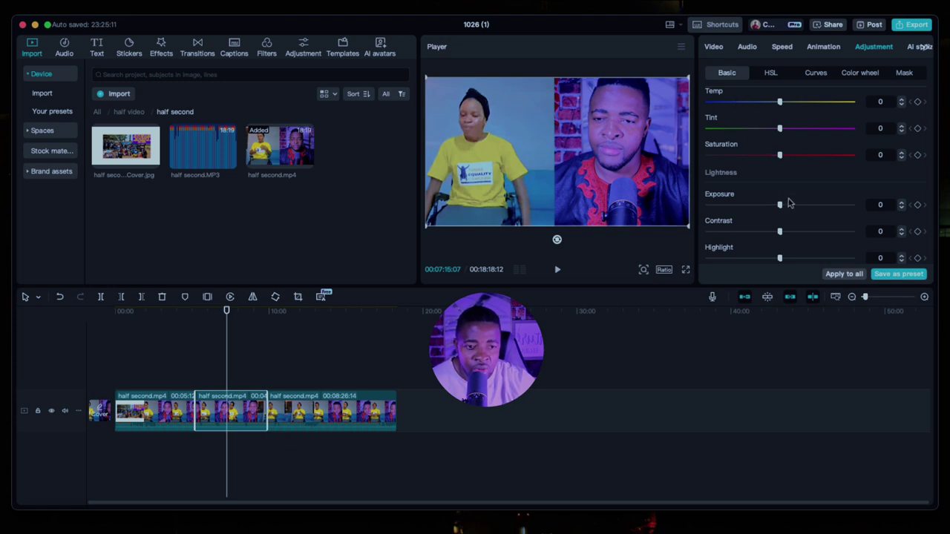
scroll(790, 204, down, 2)
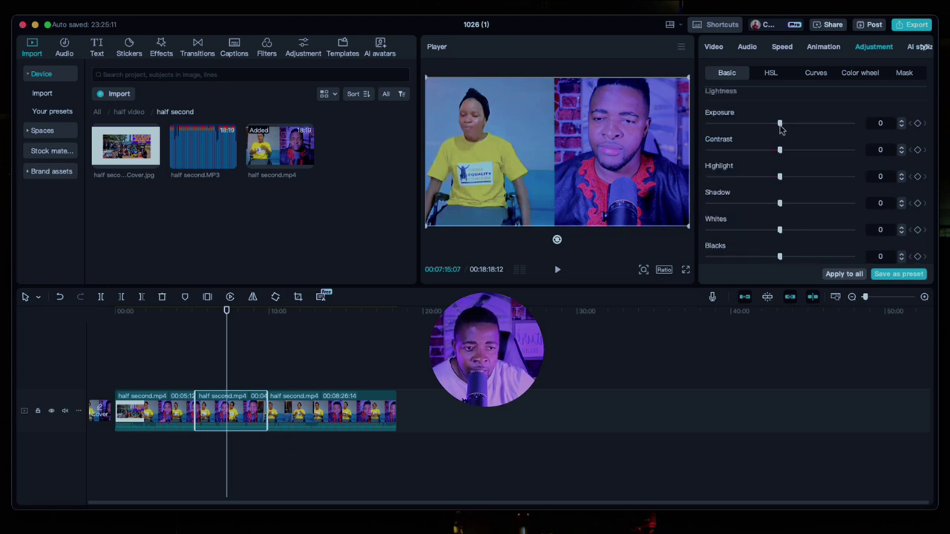
click(780, 126)
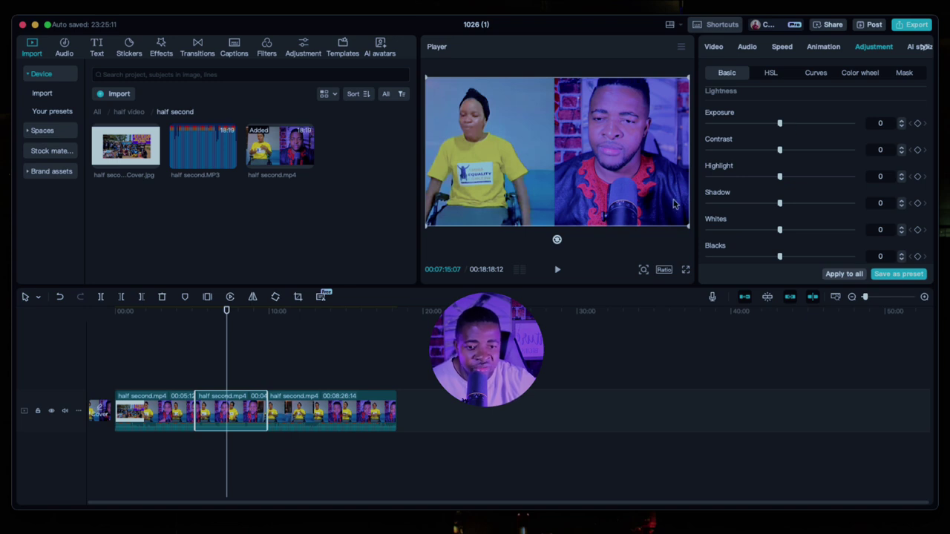
drag(780, 127, 784, 129)
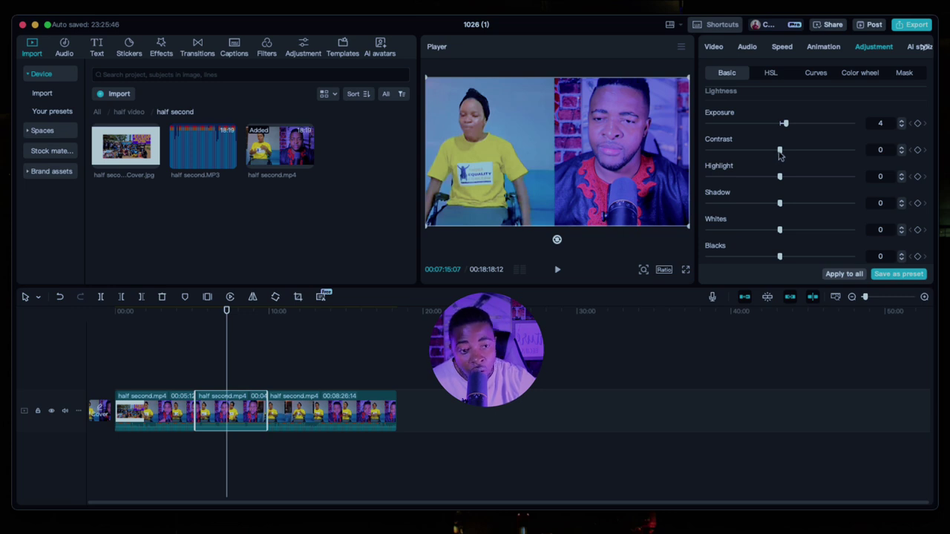
drag(779, 154, 782, 154)
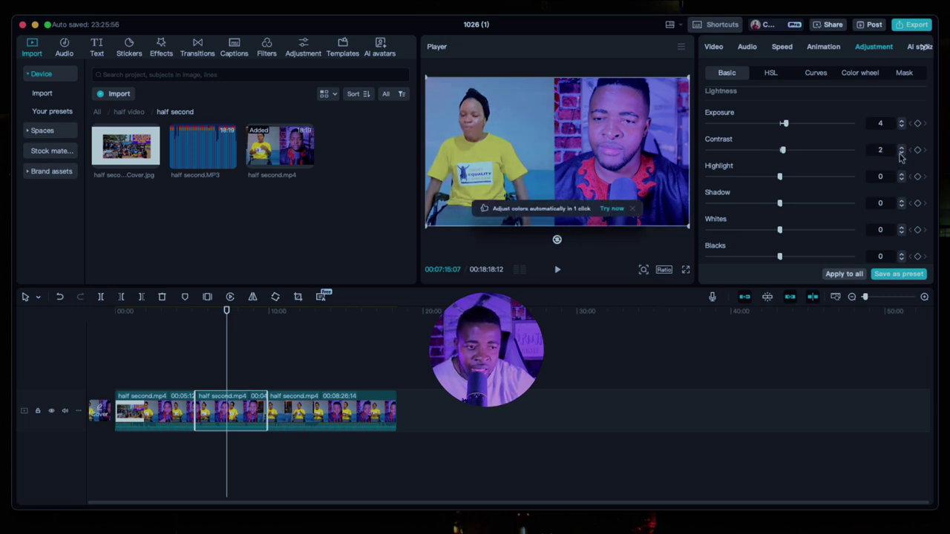
Step: Set the middle clip's highlight to -4 and its shadow to 4
scroll(781, 179, down, 1)
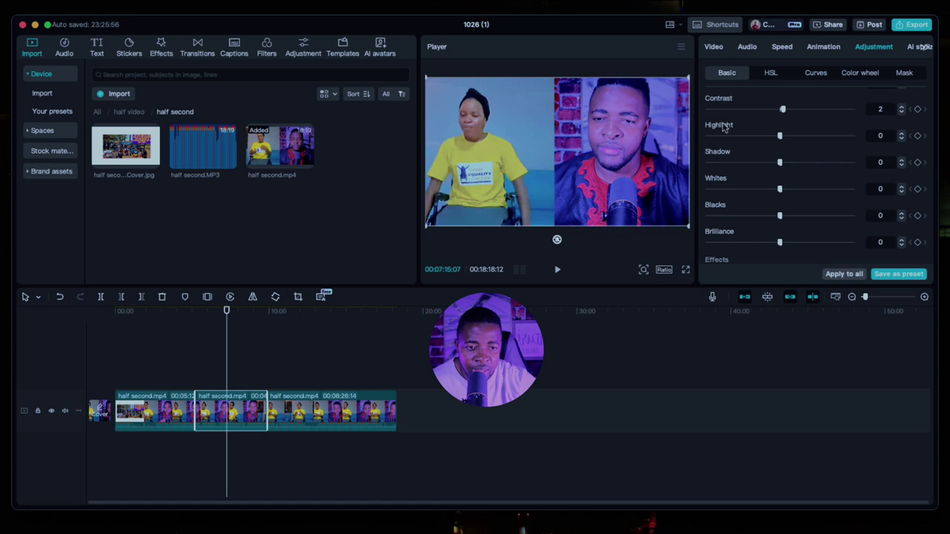
drag(779, 135, 773, 161)
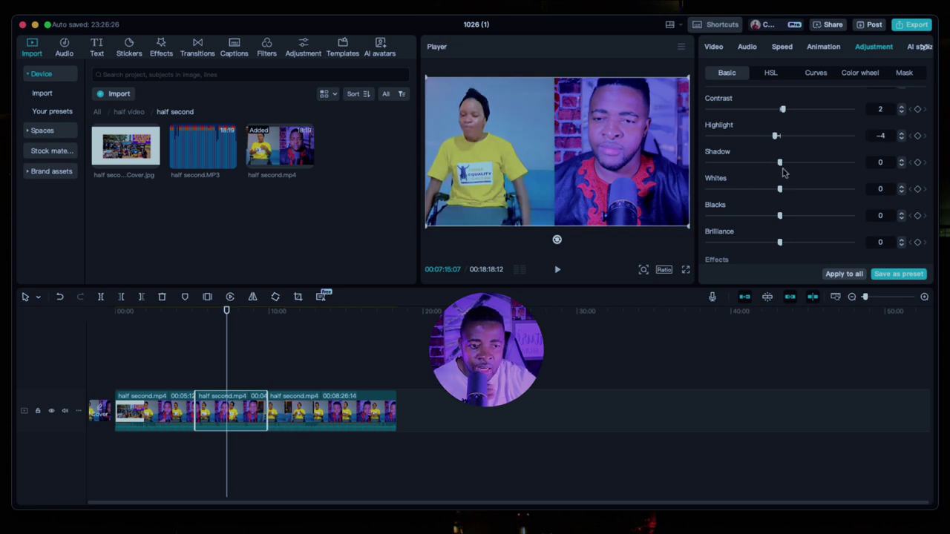
scroll(781, 173, down, 2)
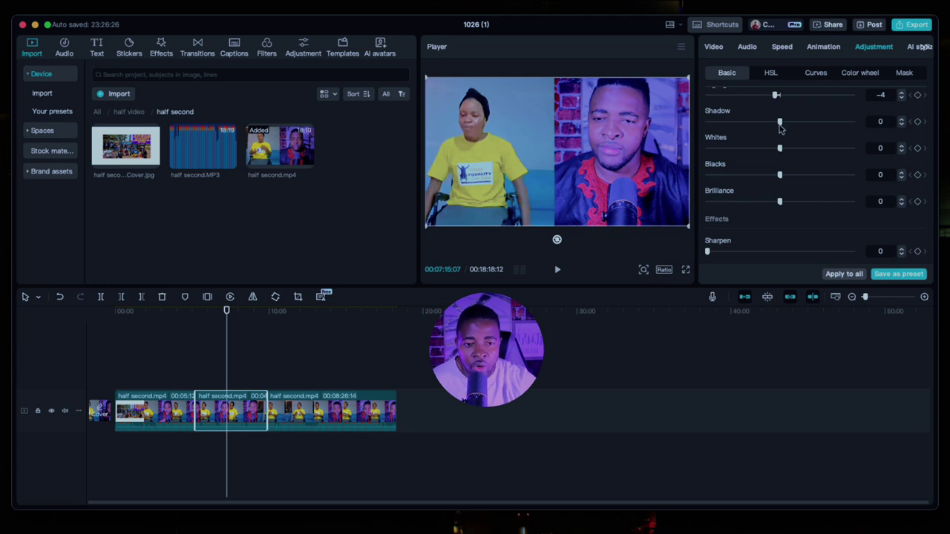
drag(779, 121, 785, 157)
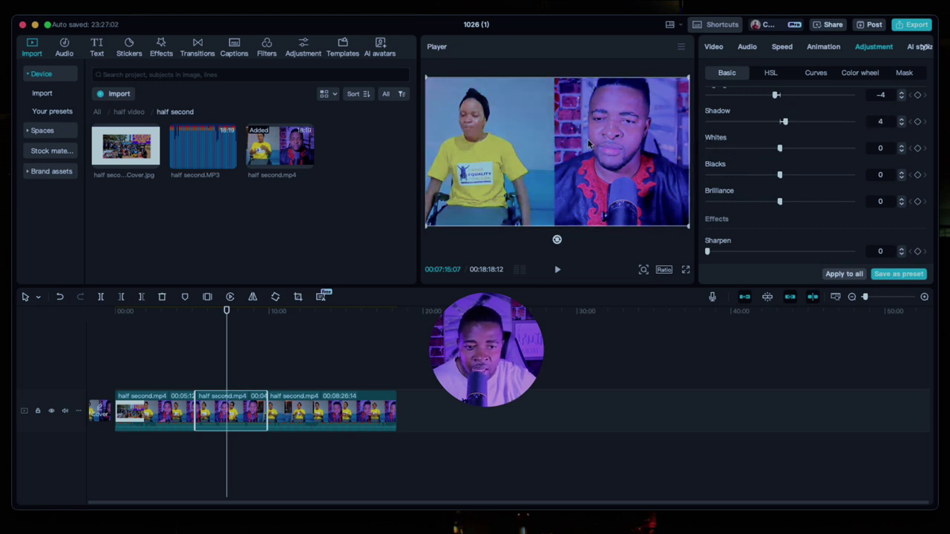
scroll(793, 167, down, 3)
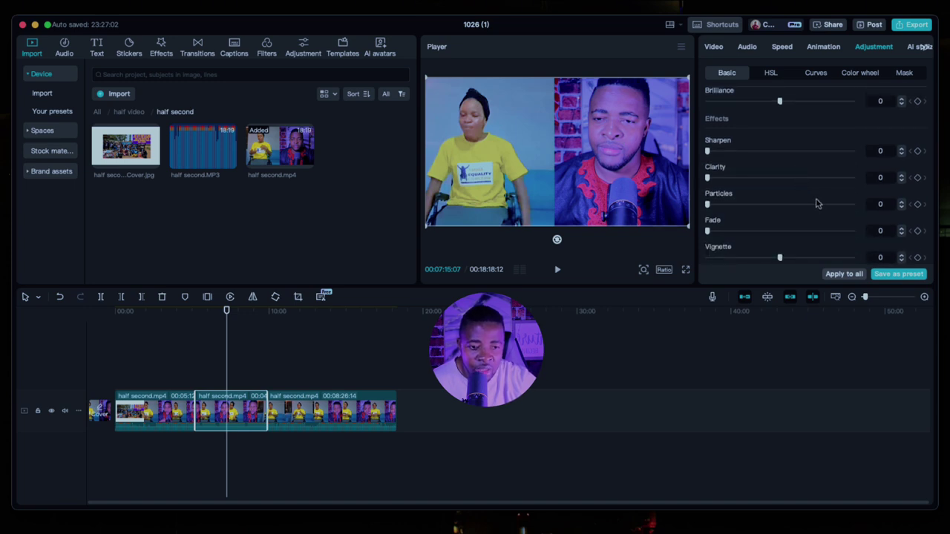
scroll(787, 185, up, 3)
scroll(777, 172, up, 2)
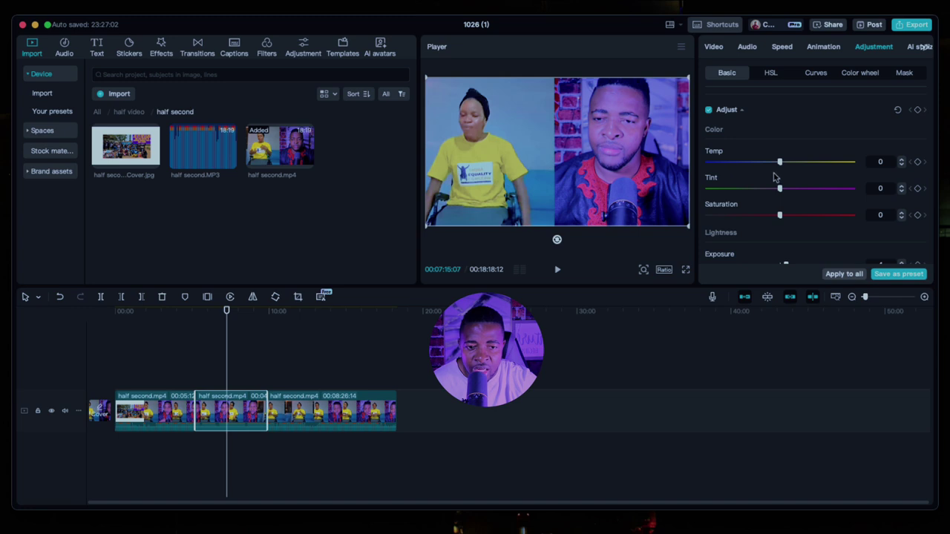
Step: Try a cooler temperature on the middle clip and reset it, and look over the remaining lightness and effects settings
drag(779, 162, 711, 182)
drag(710, 185, 779, 216)
scroll(781, 213, down, 1)
scroll(780, 213, down, 5)
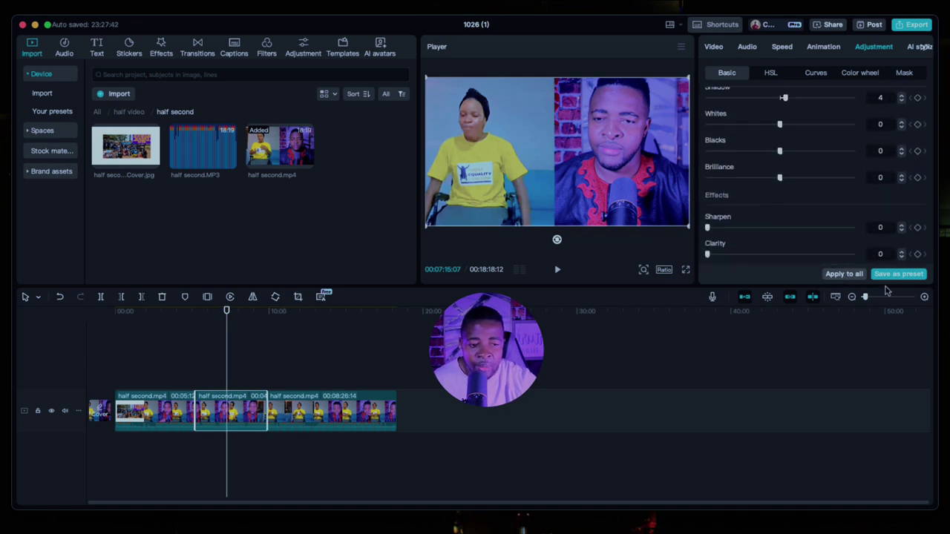
click(301, 410)
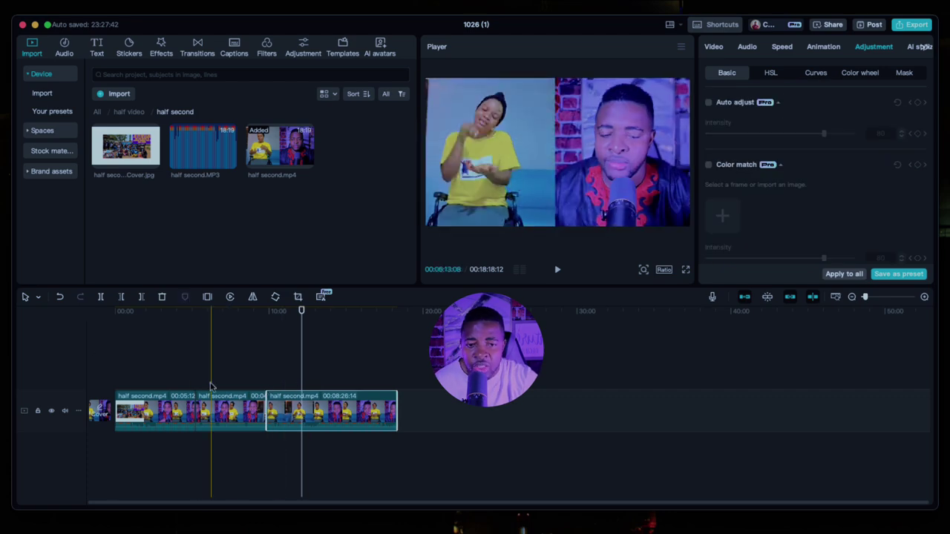
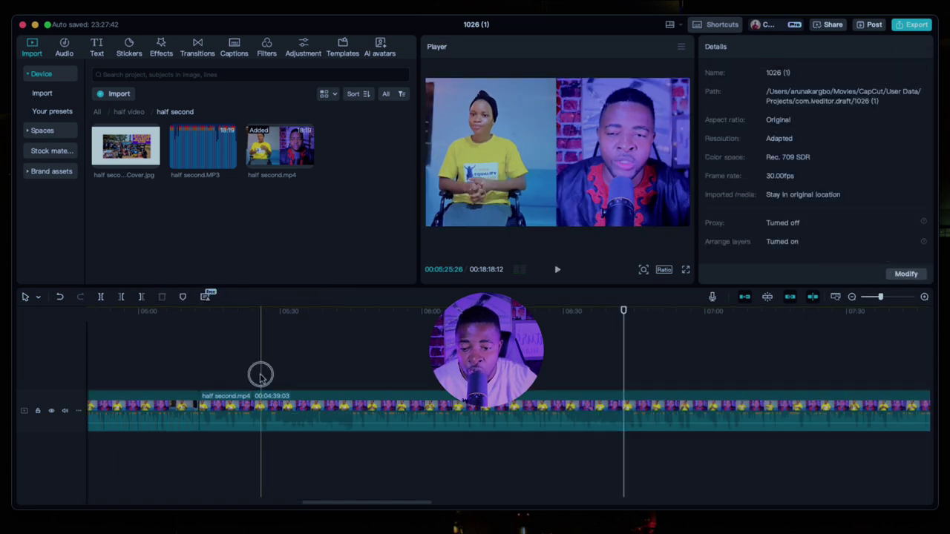
Step: Split off the first 21 seconds or so of the middle clip, and try deleting that short section
click(260, 377)
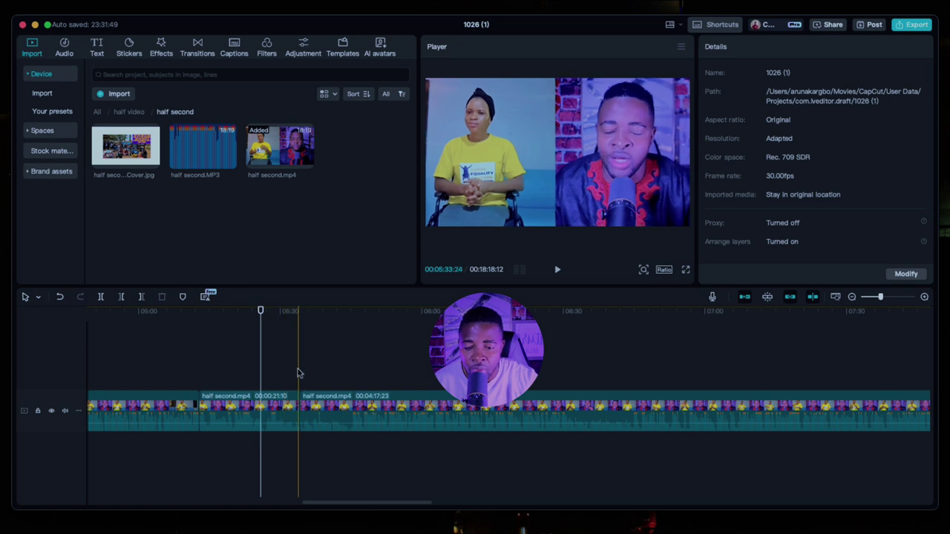
click(295, 405)
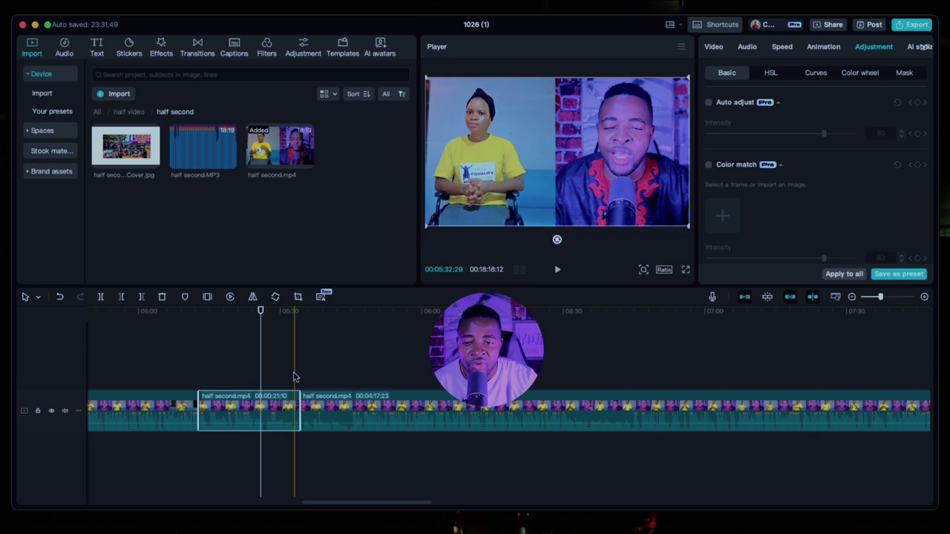
click(279, 416)
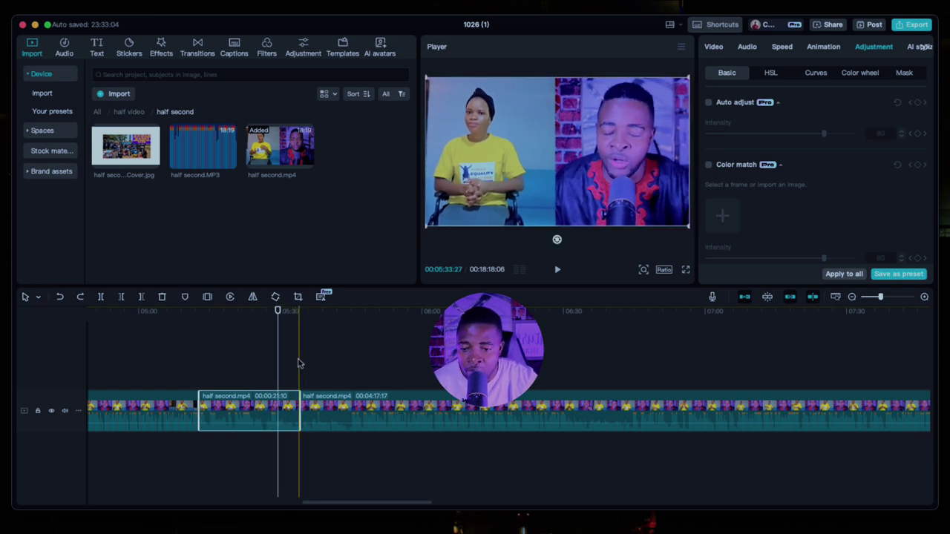
key(Delete)
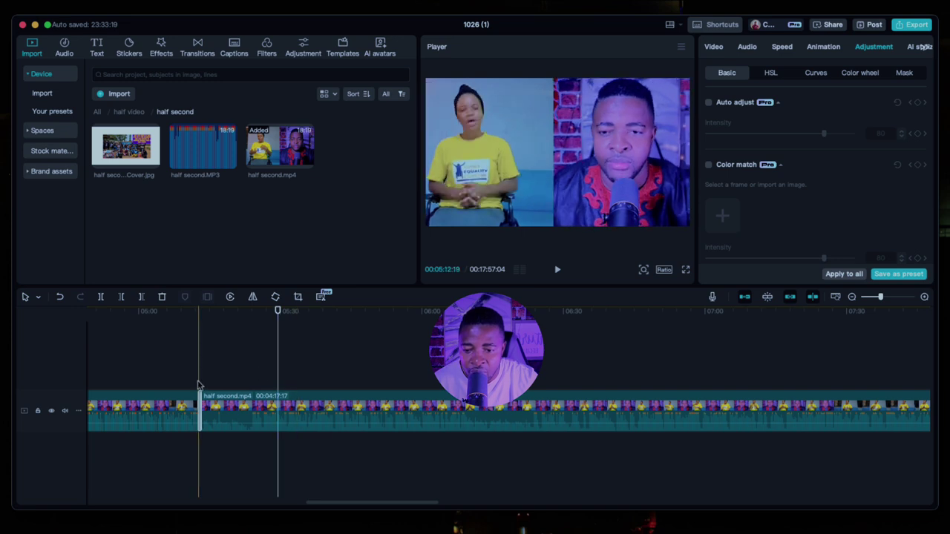
click(59, 296)
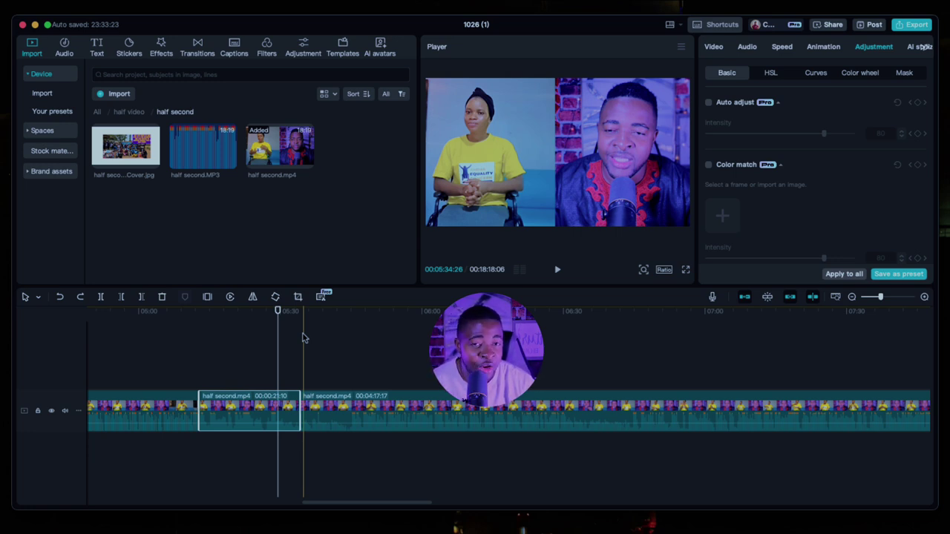
Step: Trim about 3.5 seconds off the beginning of the short section with Delete left
click(212, 371)
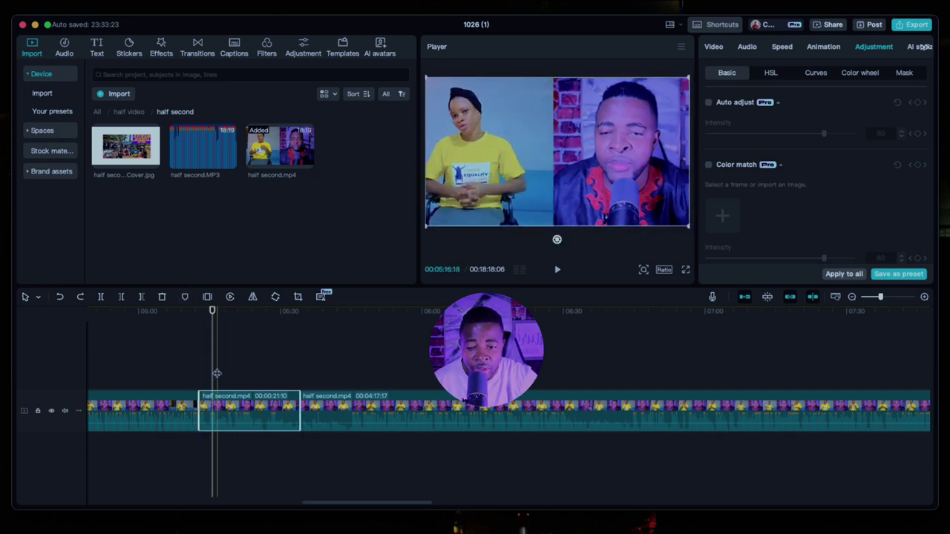
key(q)
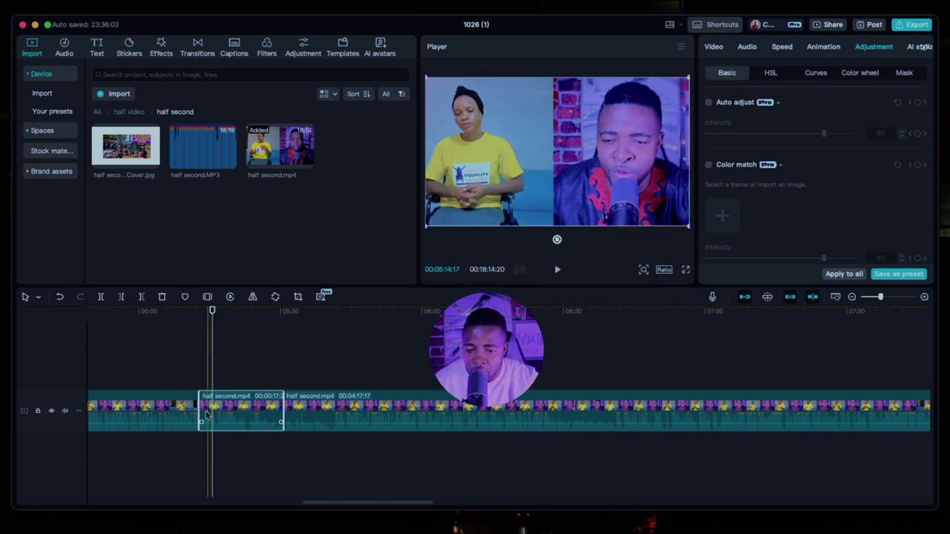
mouse_move(206, 416)
mouse_down()
mouse_move(228, 414)
mouse_move(206, 413)
mouse_up()
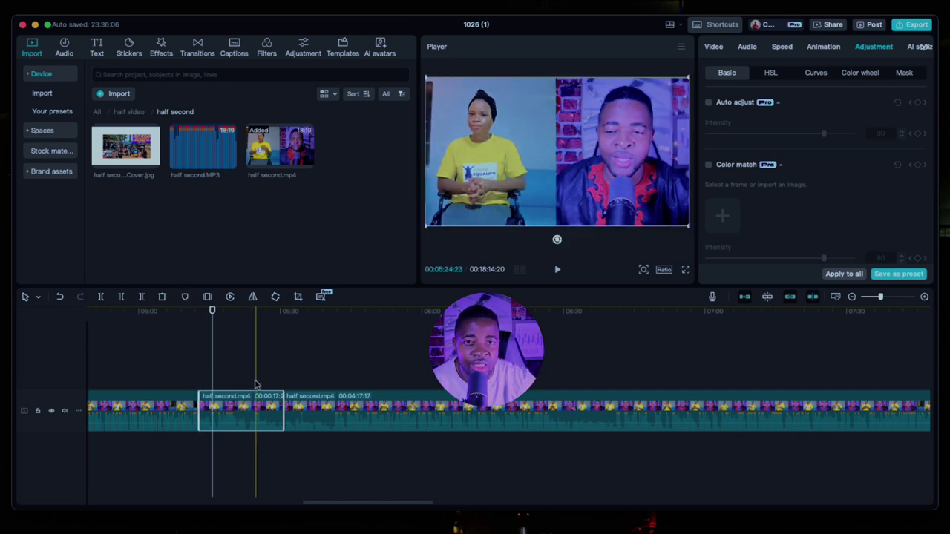
Step: Split the trimmed short section at about 00:05:28
click(199, 370)
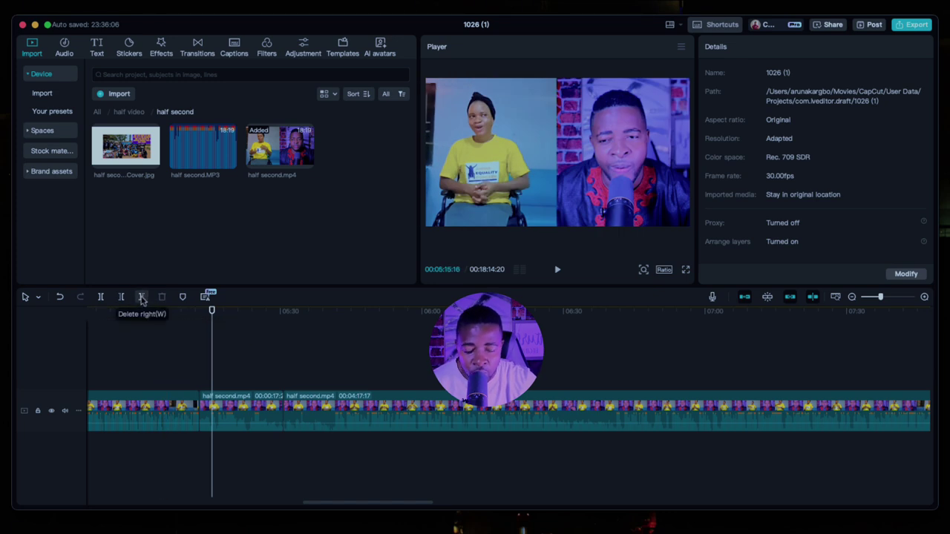
click(182, 355)
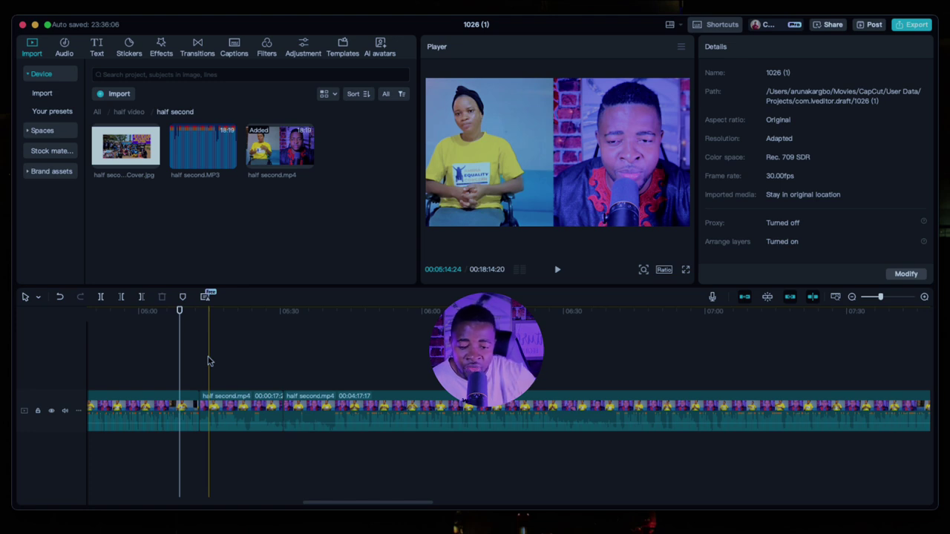
click(273, 408)
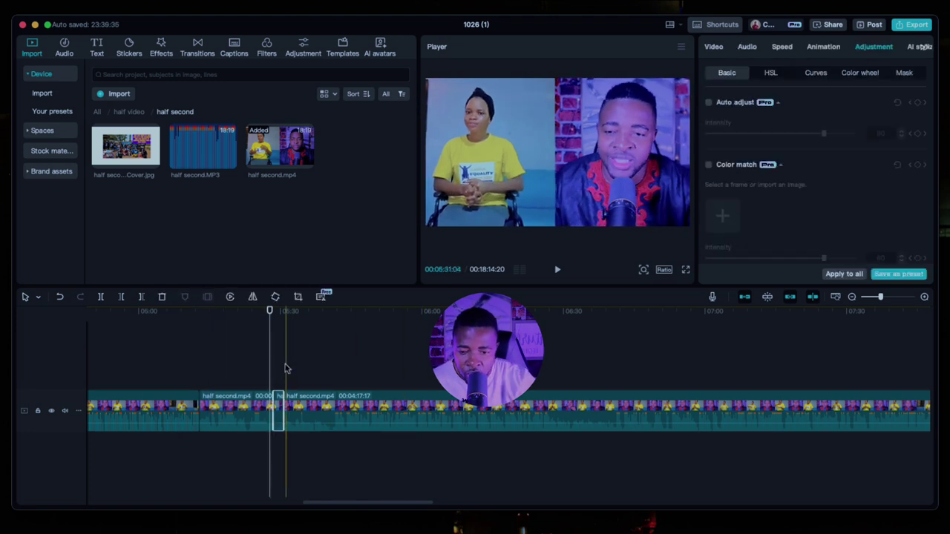
Step: Remove the two-second tail of the short section and split the following clip about 12 seconds in
click(286, 367)
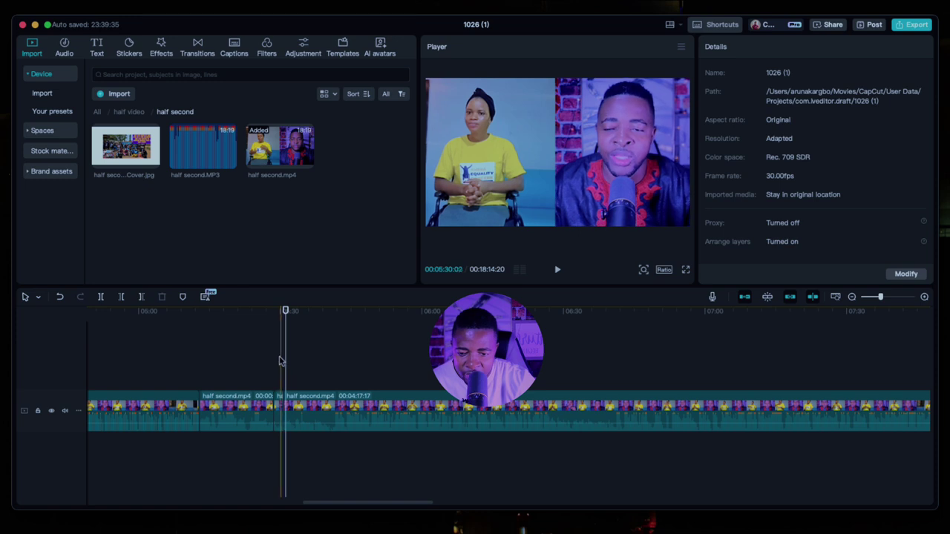
click(285, 355)
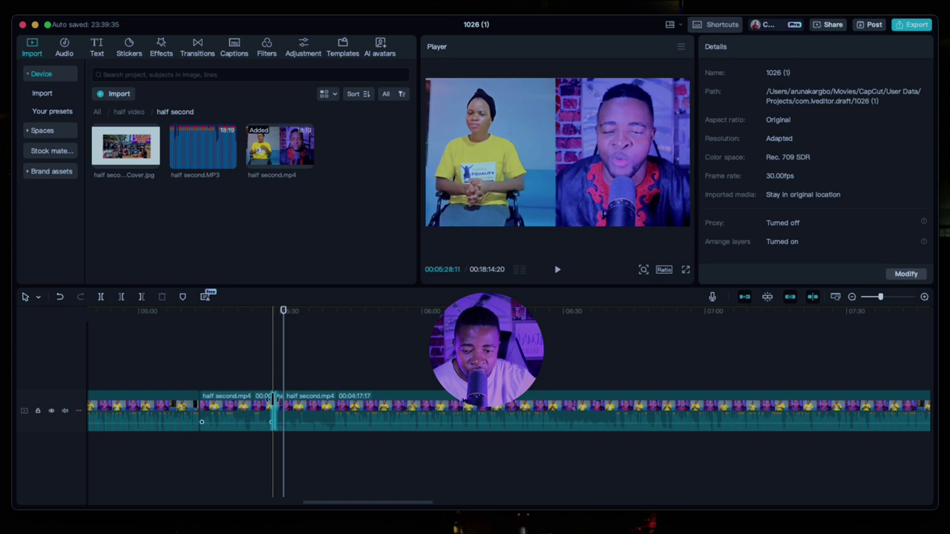
click(325, 378)
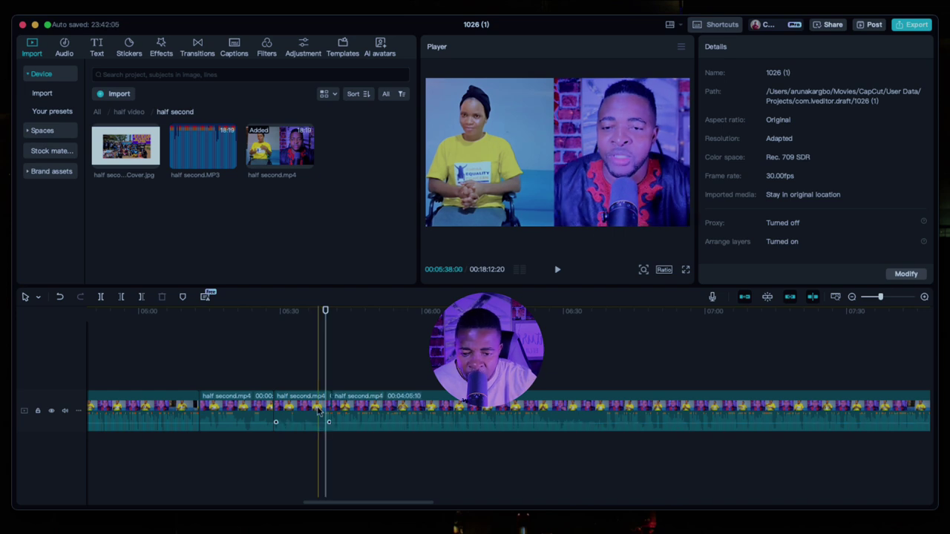
Step: Trim the end of the 12-second section with Delete right and extend its end back by about two seconds
click(315, 404)
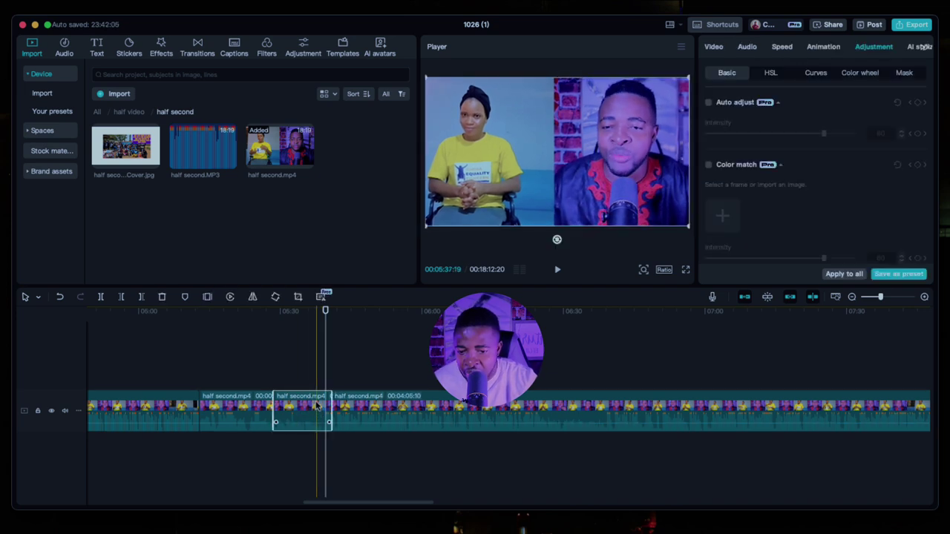
click(302, 410)
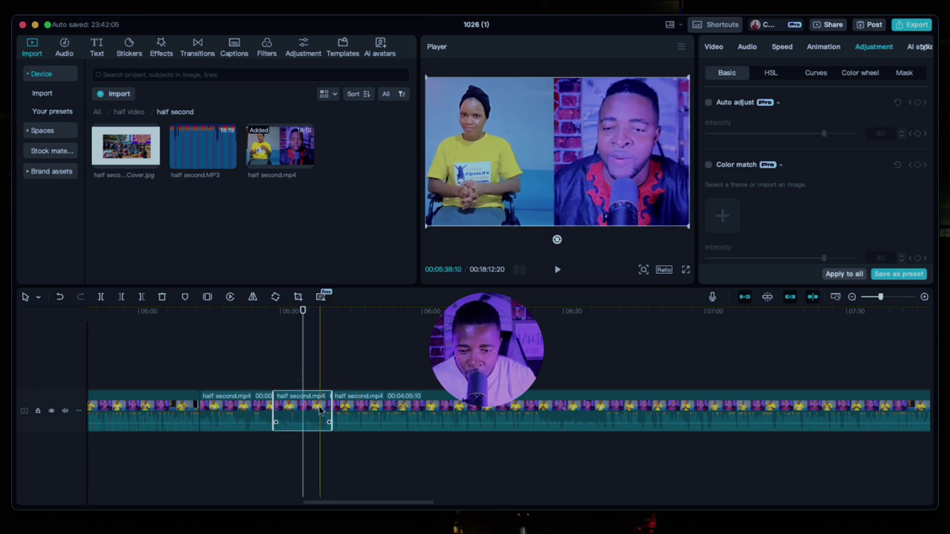
key(w)
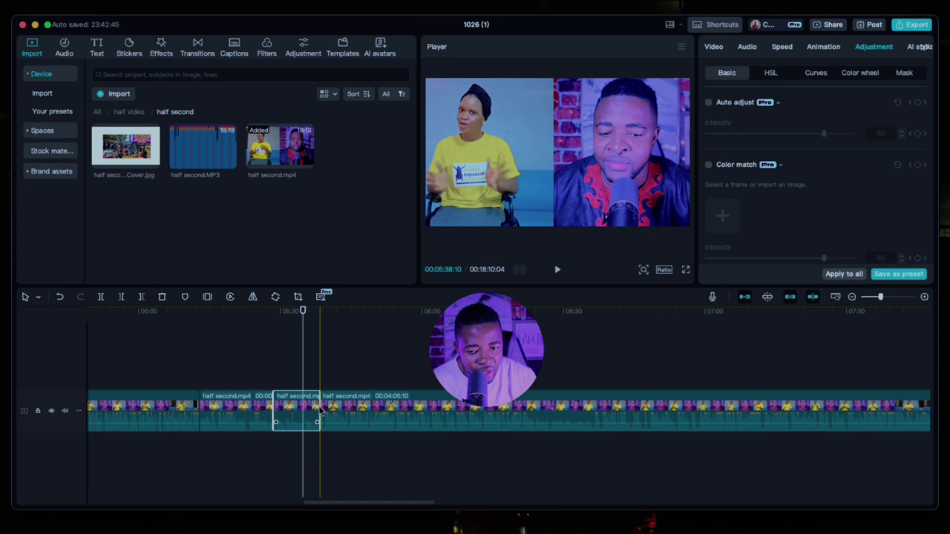
drag(320, 410, 329, 411)
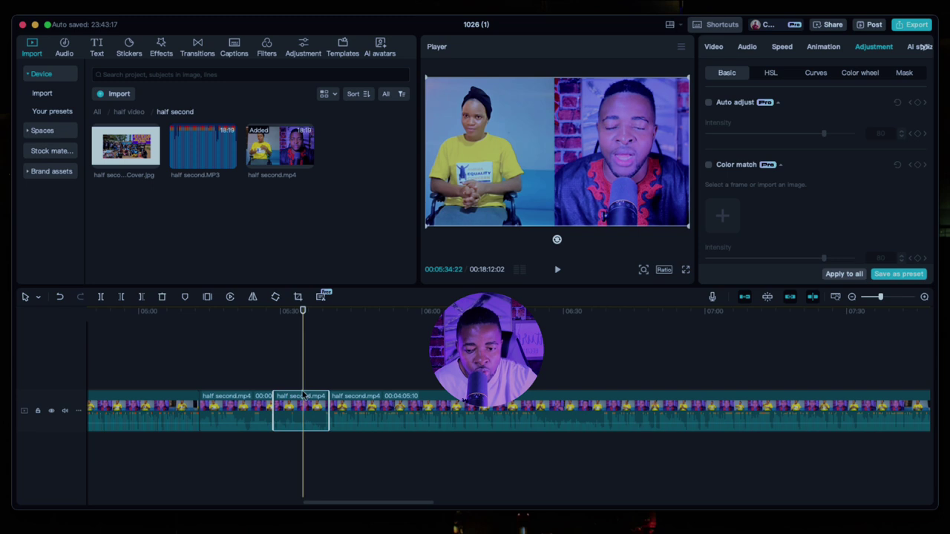
Step: Split the same section at the playhead, at about 00:05:34, and delete the part after the cut
click(100, 296)
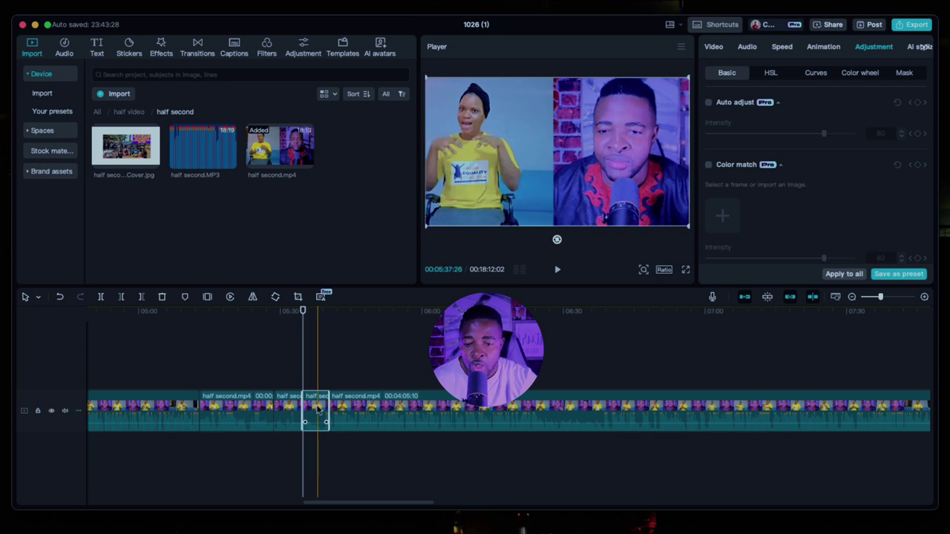
key(Delete)
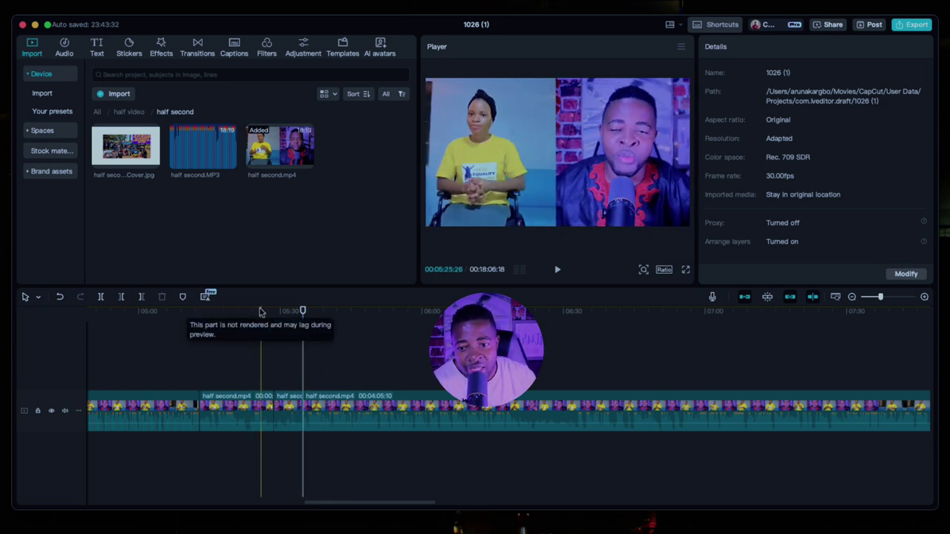
click(206, 297)
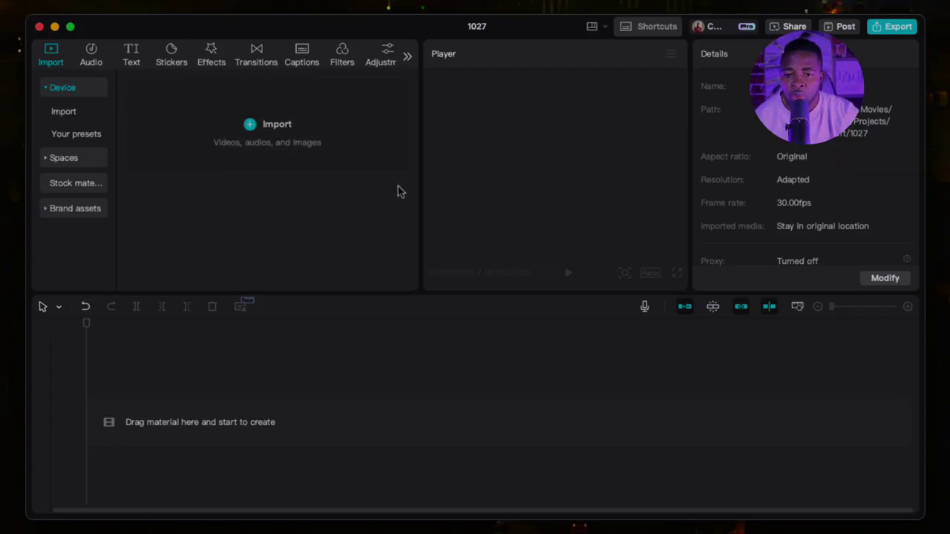
Step: Import the "half video" folder into project 1027 and add half video.mp4 to the timeline
click(394, 165)
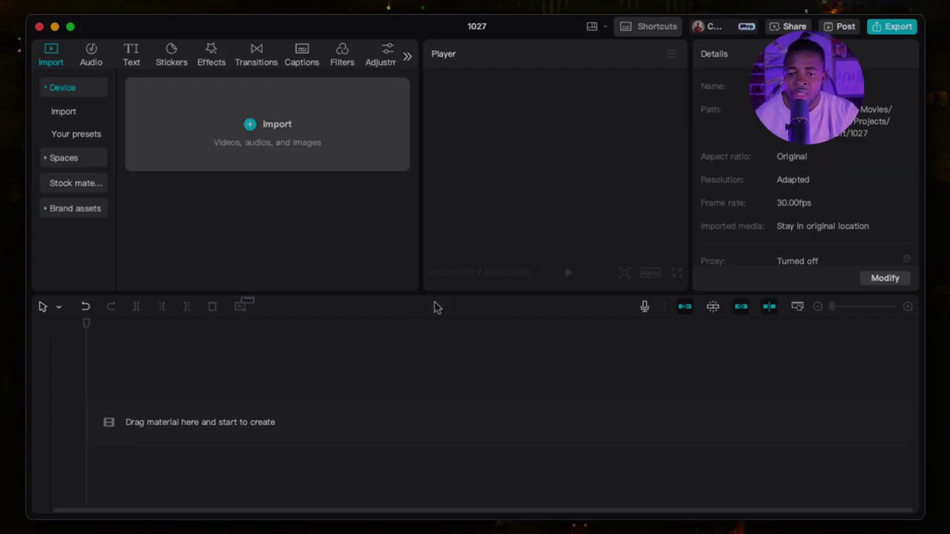
scroll(349, 310, down, 4)
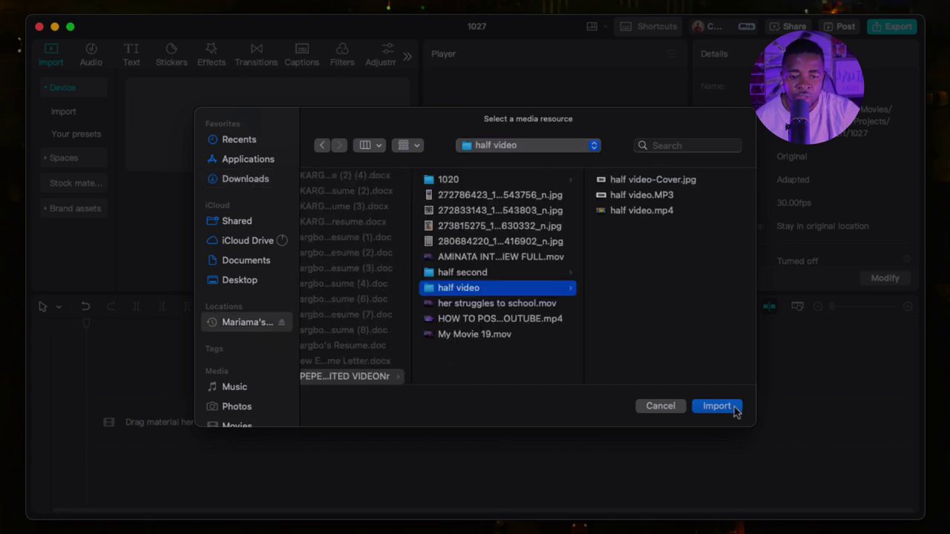
click(731, 407)
double_click(167, 178)
drag(358, 178, 158, 438)
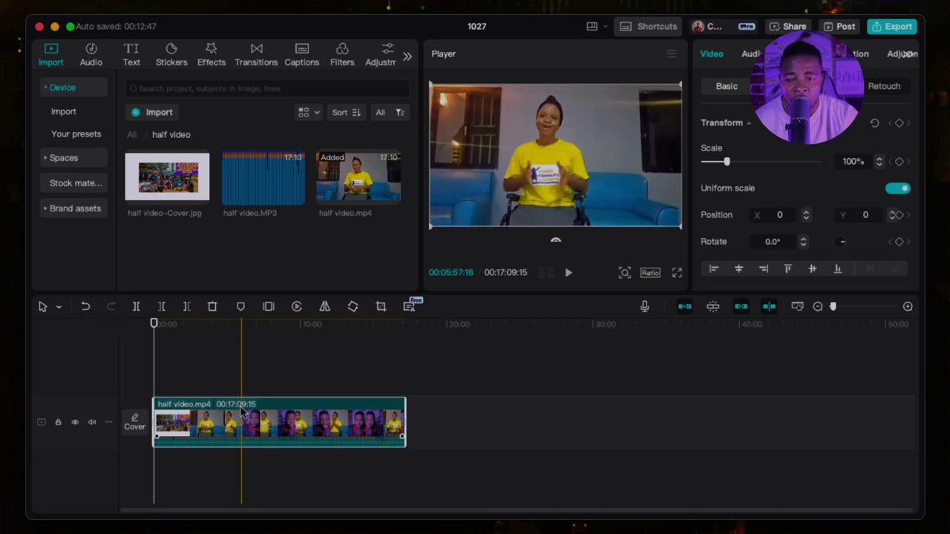
Step: Overlay half video-Cover.jpg on a track above half video.mp4 and trim it to a short section
click(182, 179)
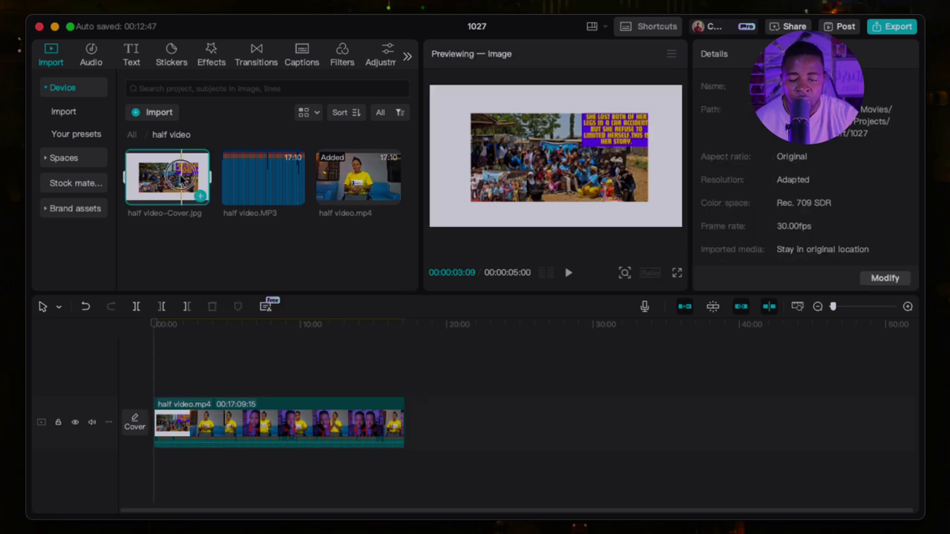
drag(182, 178, 219, 417)
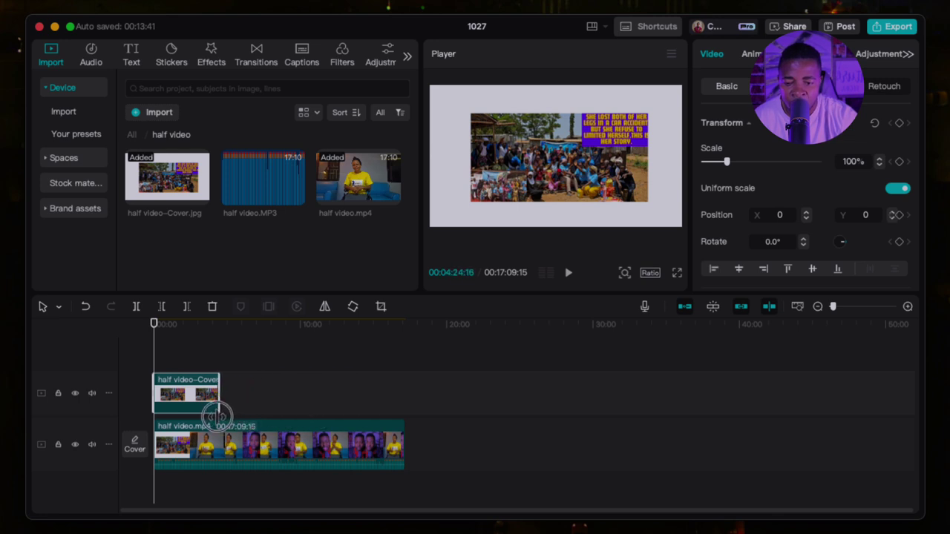
click(144, 354)
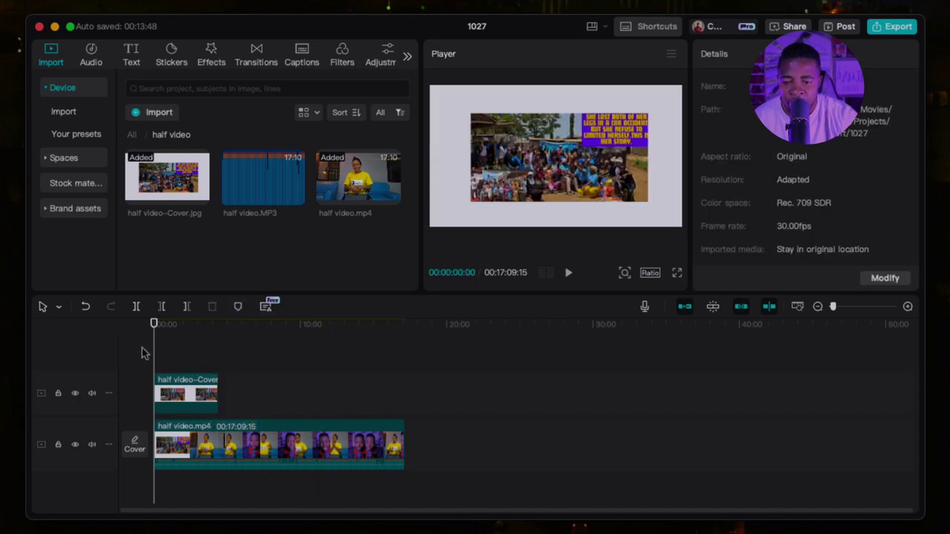
click(156, 392)
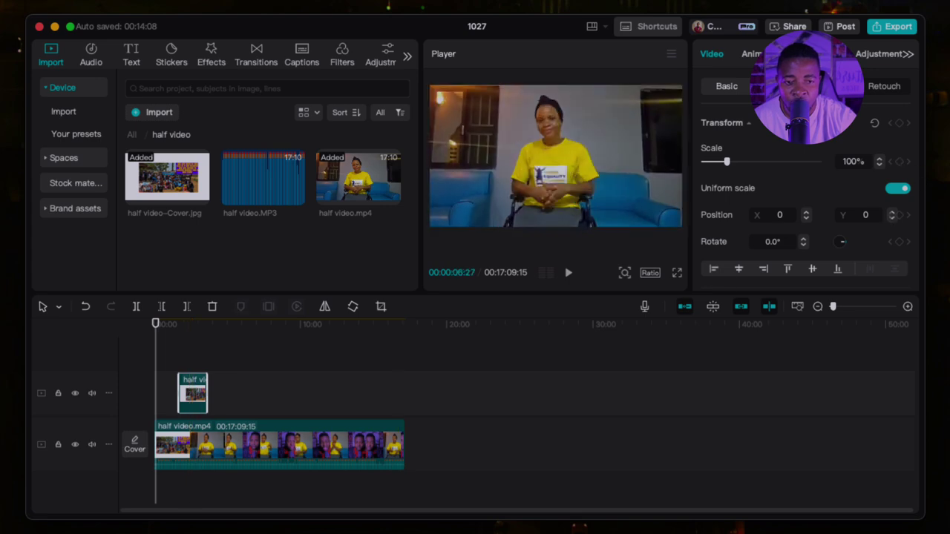
Step: Apply the Shake Slide entrance animation to the cover image clip and play the timeline from just before it
click(752, 54)
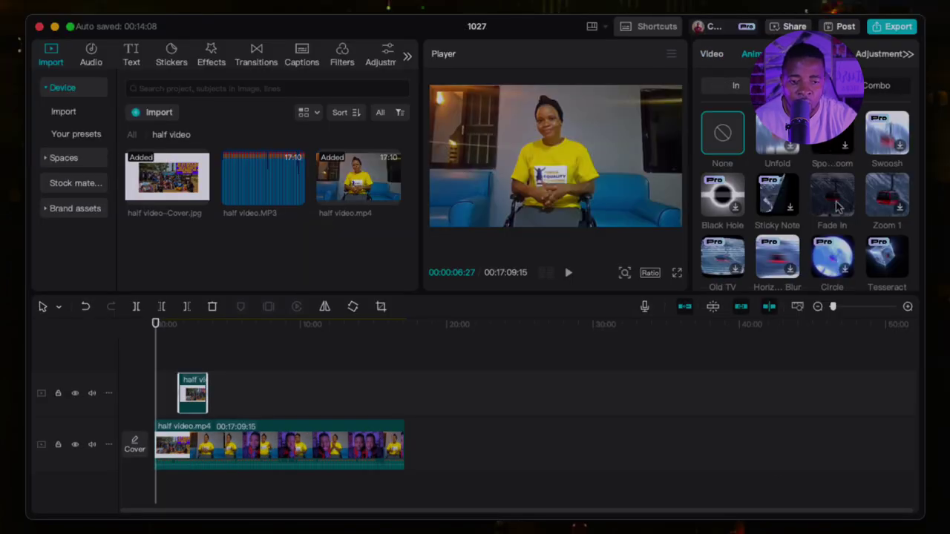
scroll(835, 204, down, 1)
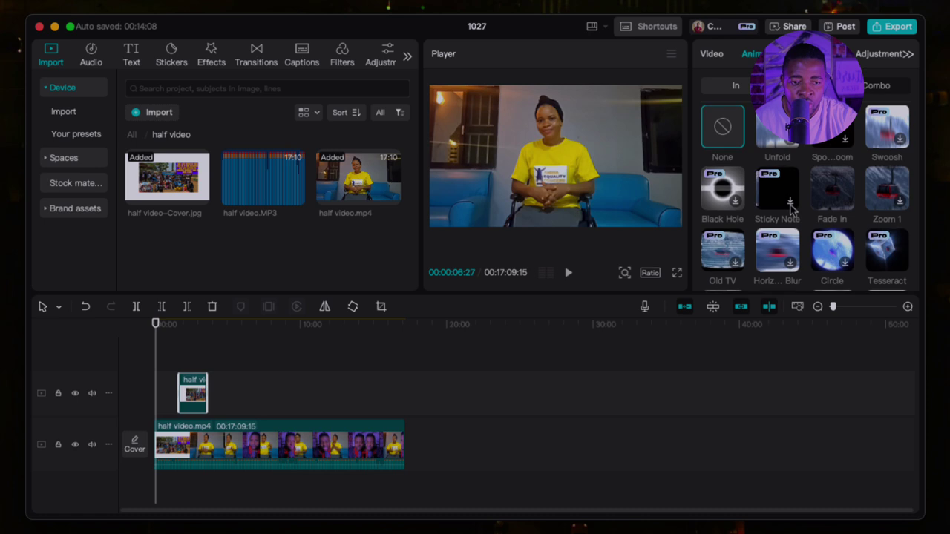
scroll(791, 211, down, 1)
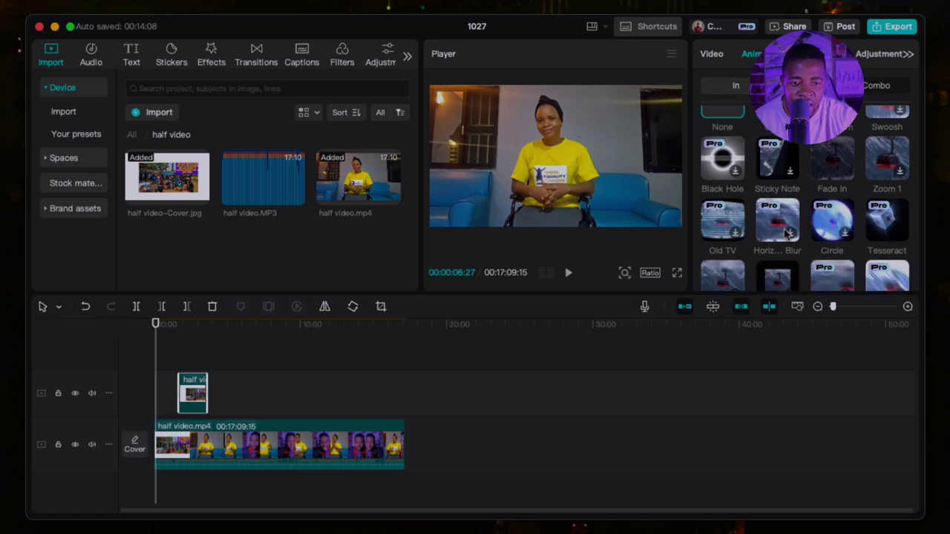
scroll(786, 232, down, 1)
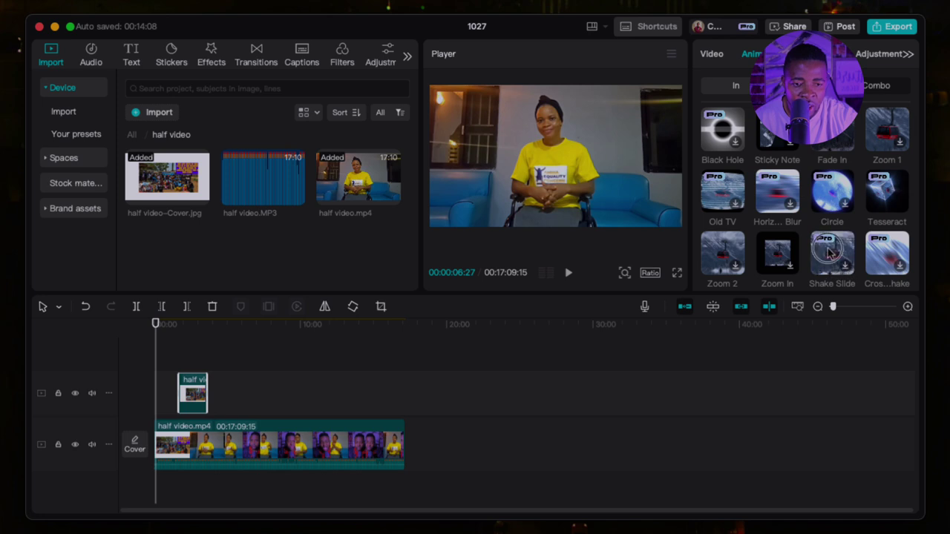
click(830, 252)
click(175, 354)
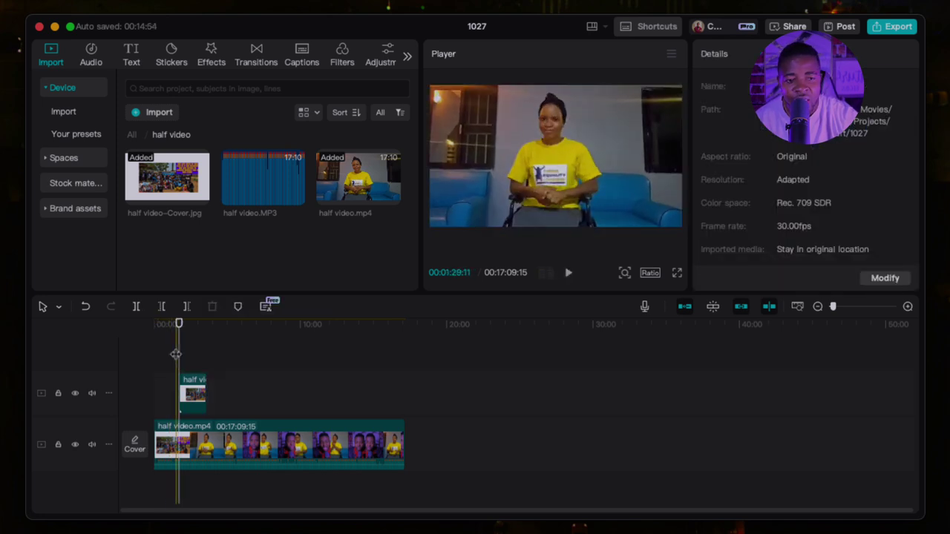
key(space)
click(174, 351)
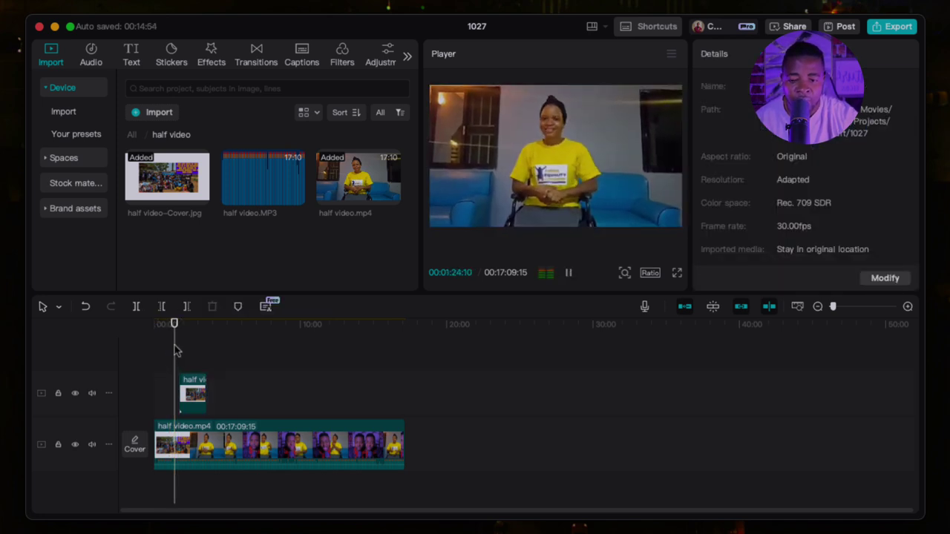
click(207, 466)
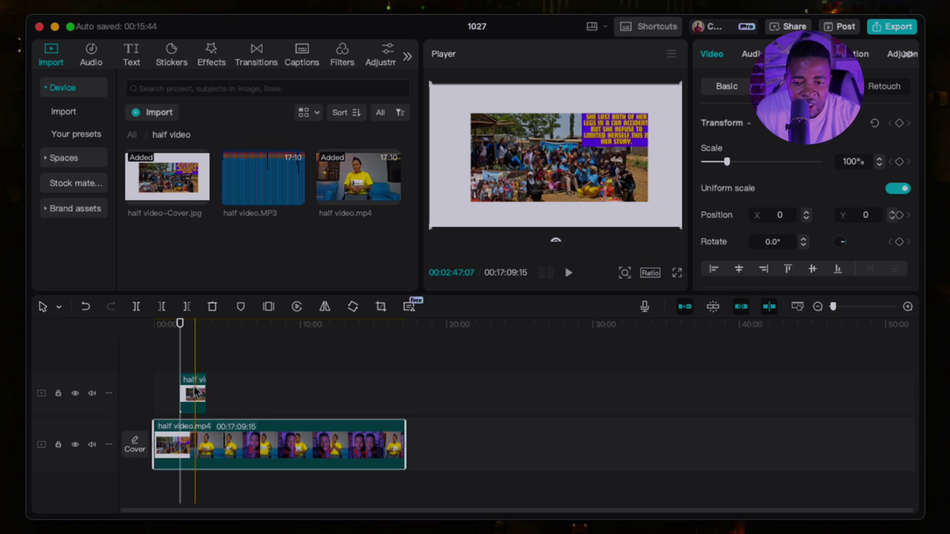
Step: Extend the cover image clip to about 2 minutes 51 seconds and give it the Fade Out exit animation
drag(194, 387, 197, 390)
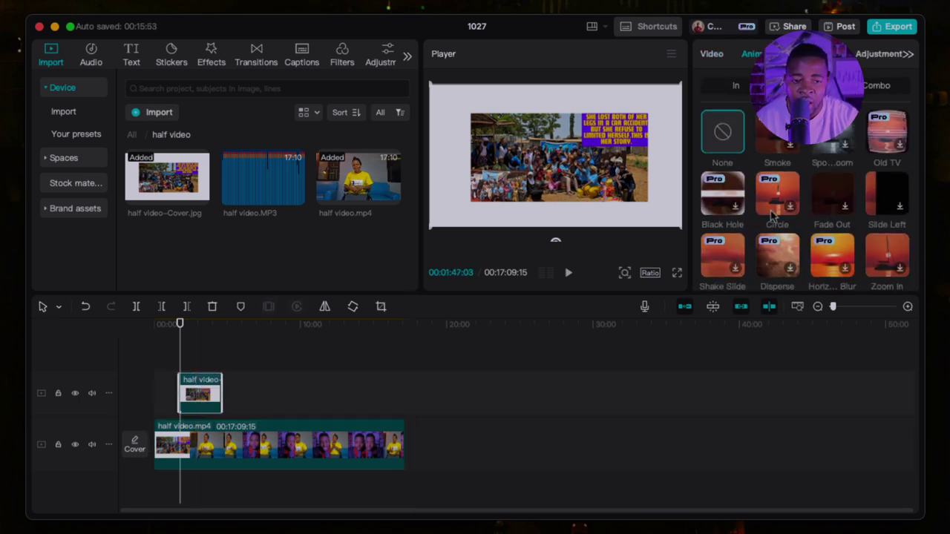
scroll(831, 193, down, 1)
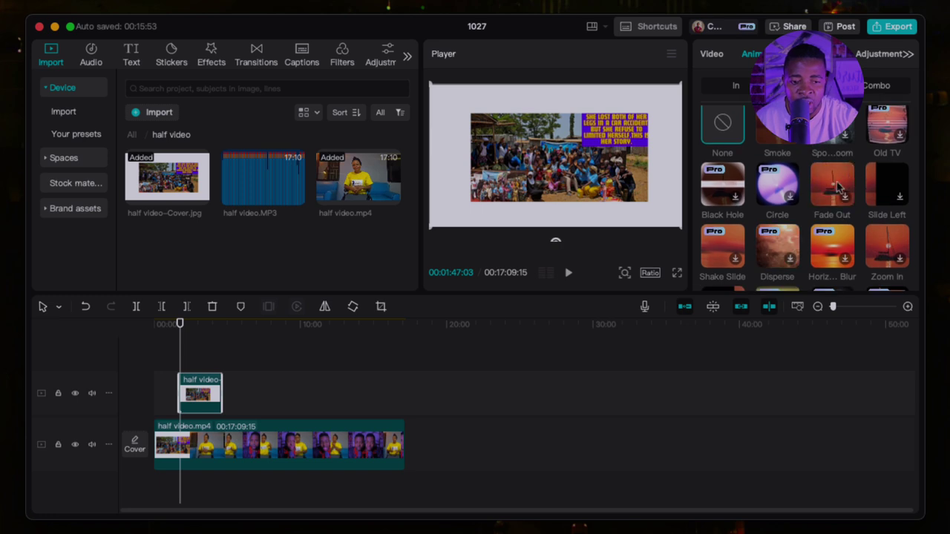
click(213, 362)
Step: Split half video.mp4 into three sections and move the cover image clip to start at the cut before the last section
click(220, 445)
key(space)
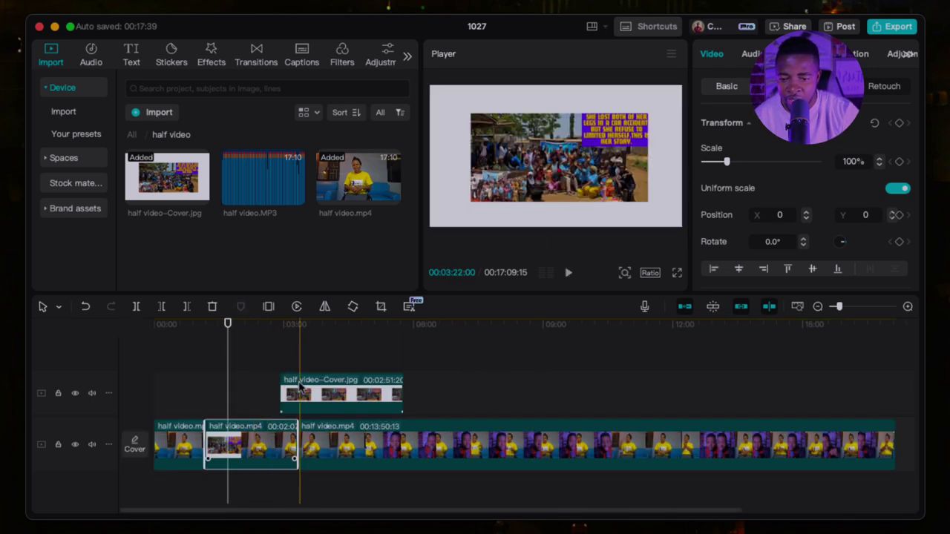
drag(301, 393, 319, 393)
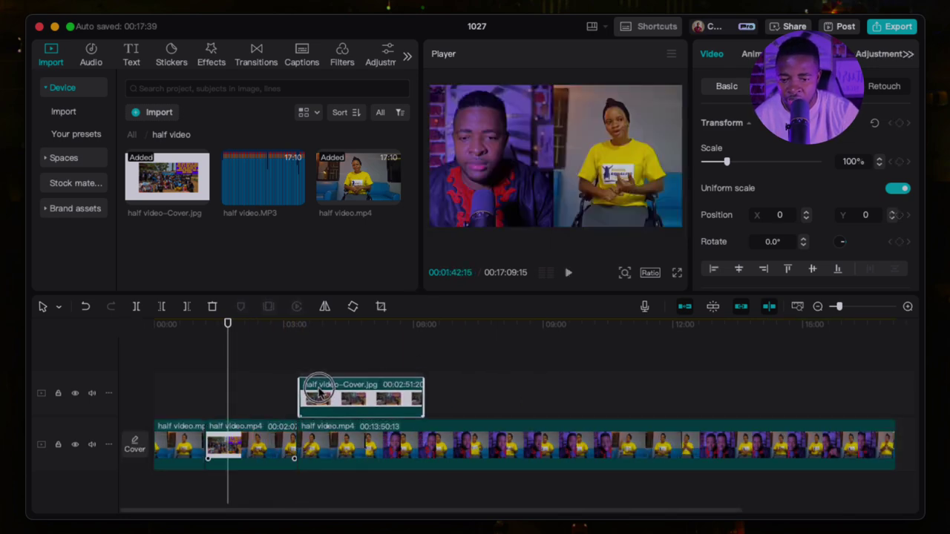
click(276, 439)
click(356, 388)
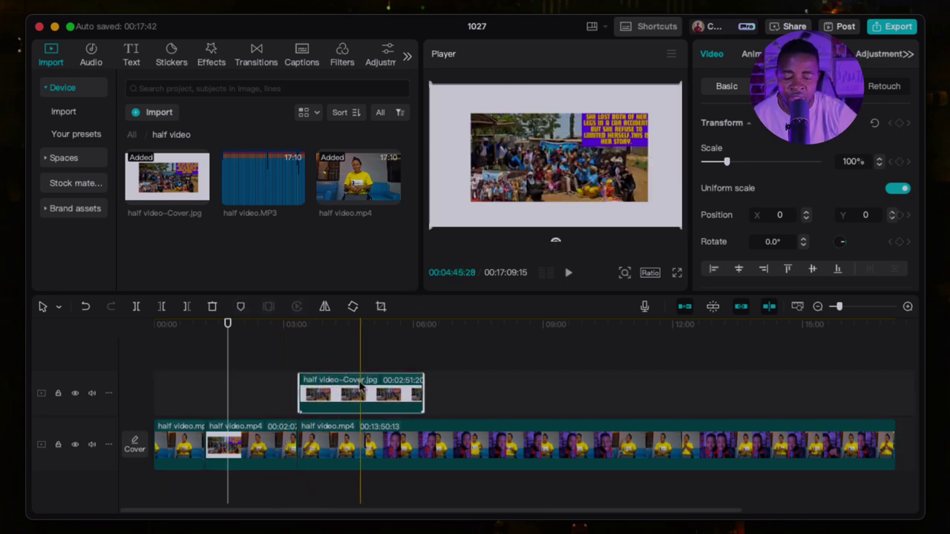
Step: Undo the trial move of the middle half video.mp4 section onto a track above the cover image
key(super+z)
key(super+z)
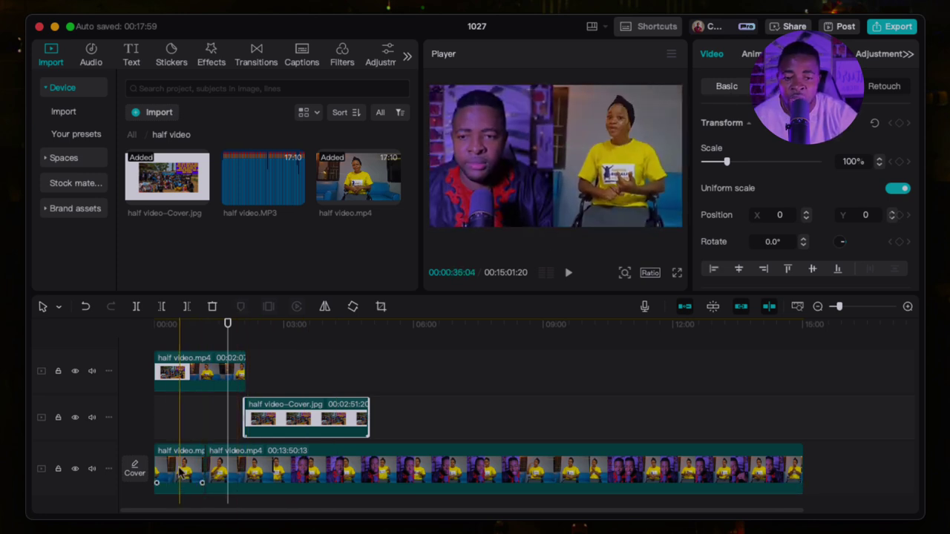
click(87, 308)
click(87, 307)
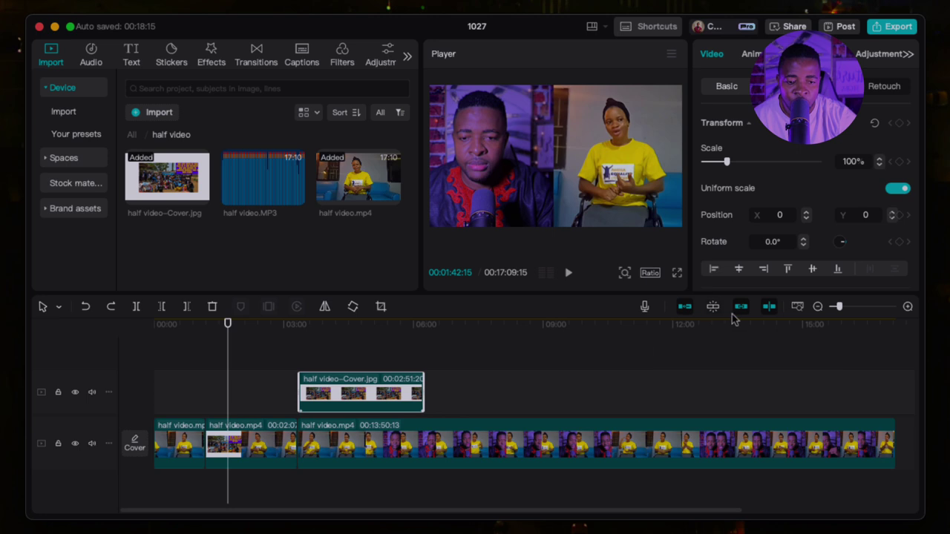
Step: Turn off the main track magnet and move the middle half video.mp4 section onto the upper track, just before the cover image
click(684, 307)
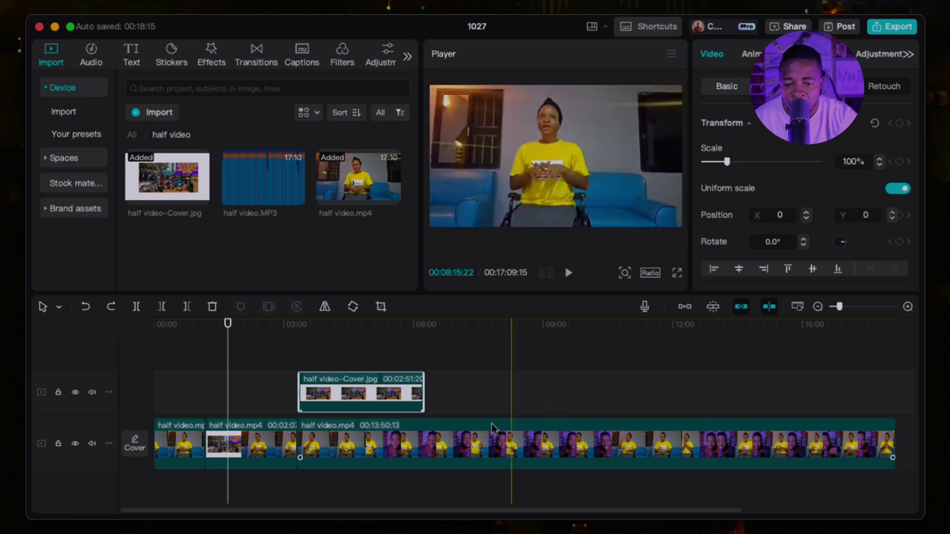
drag(278, 439, 273, 391)
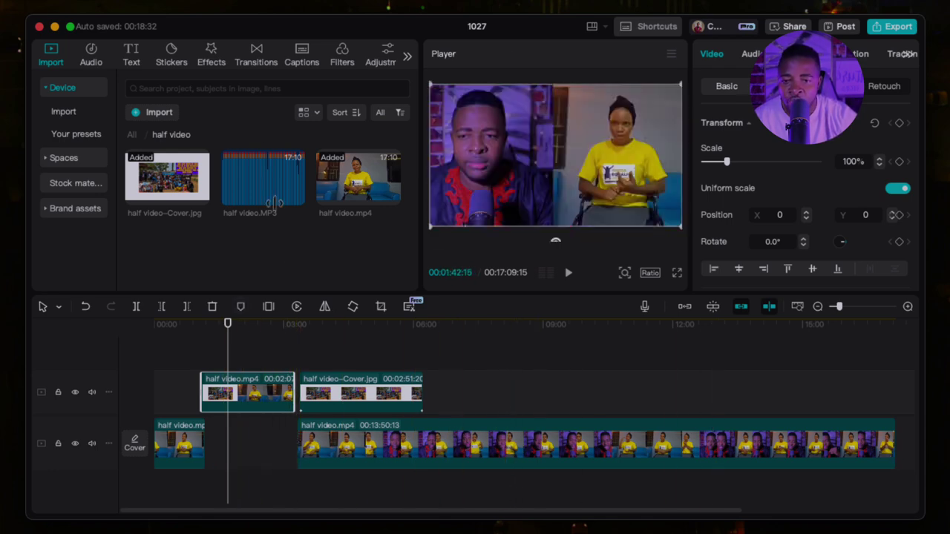
Step: Add the Pull In II transition between the upper video section and the cover image, and play it back
click(259, 56)
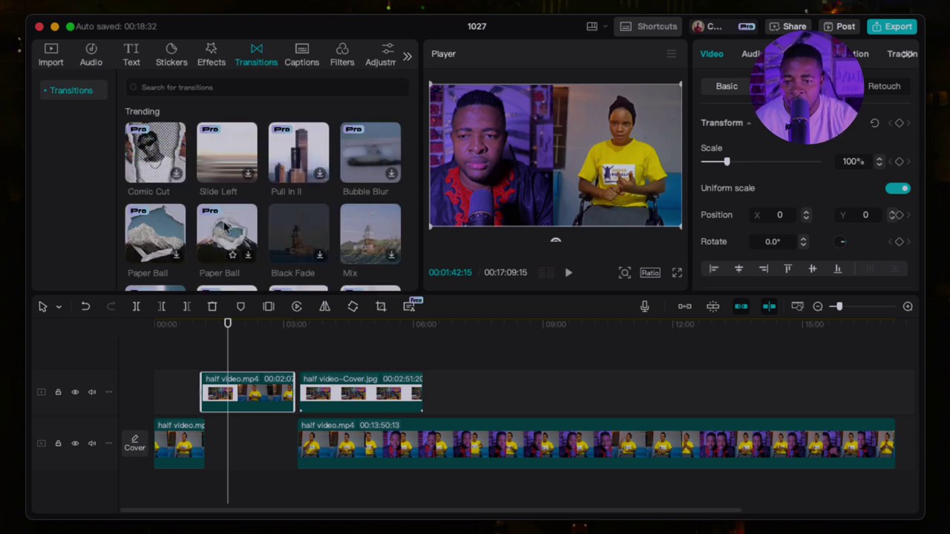
drag(282, 152, 313, 403)
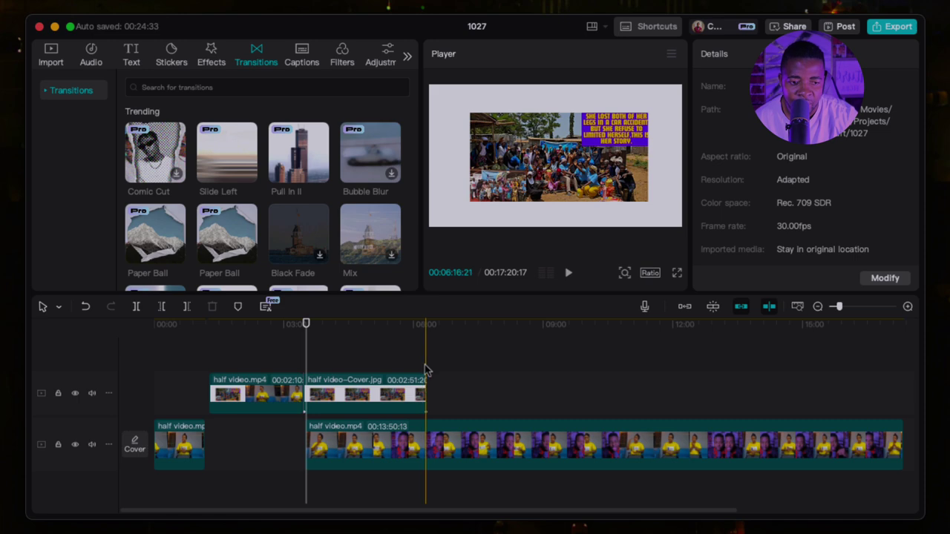
click(301, 394)
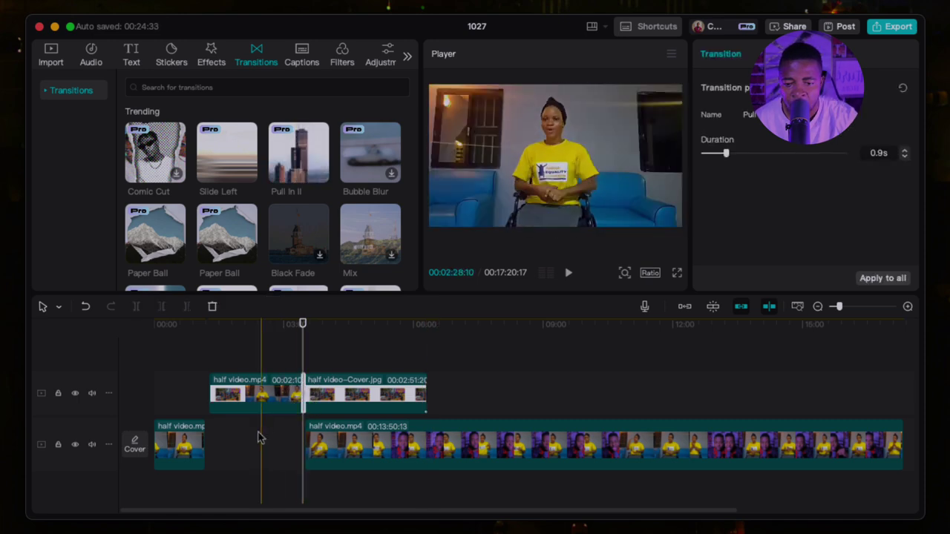
click(297, 348)
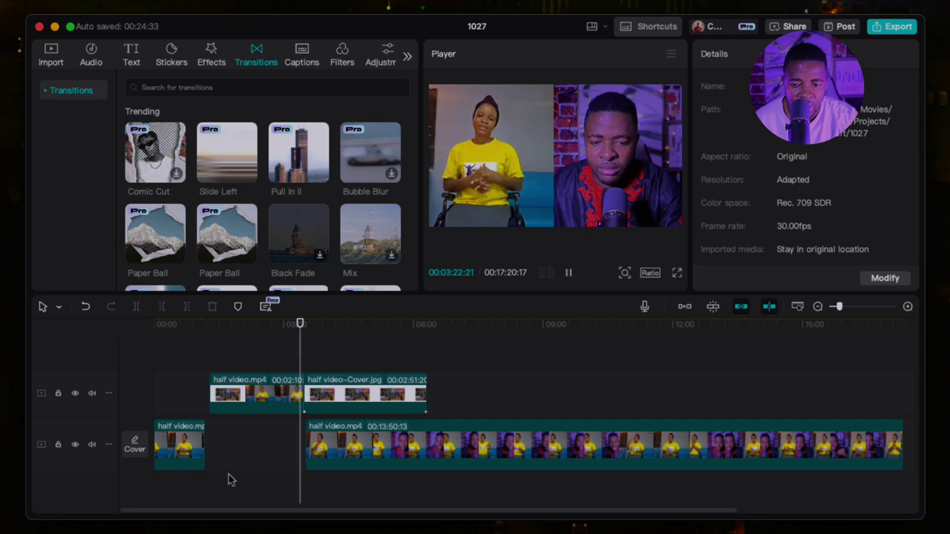
Step: Add a default text clip on a new track above the video, starting at 00:06:33
click(131, 56)
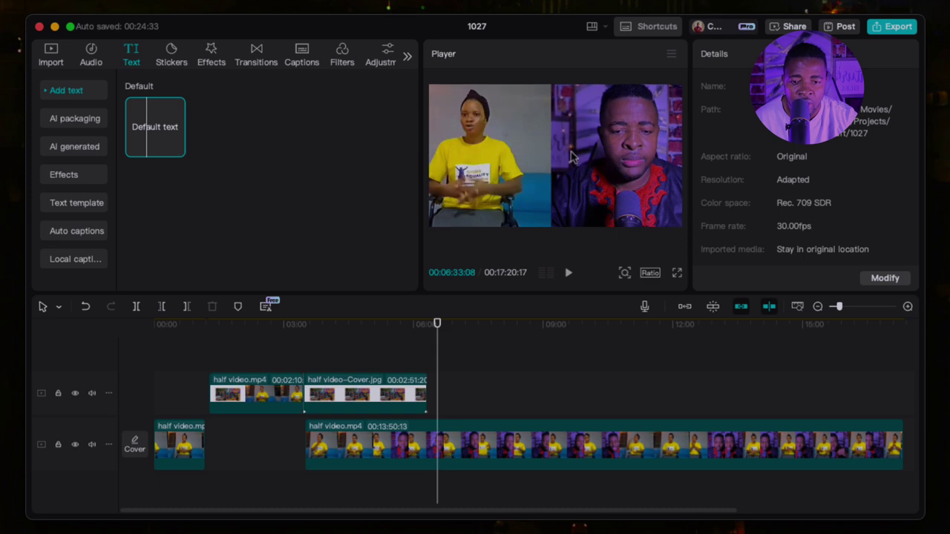
click(517, 186)
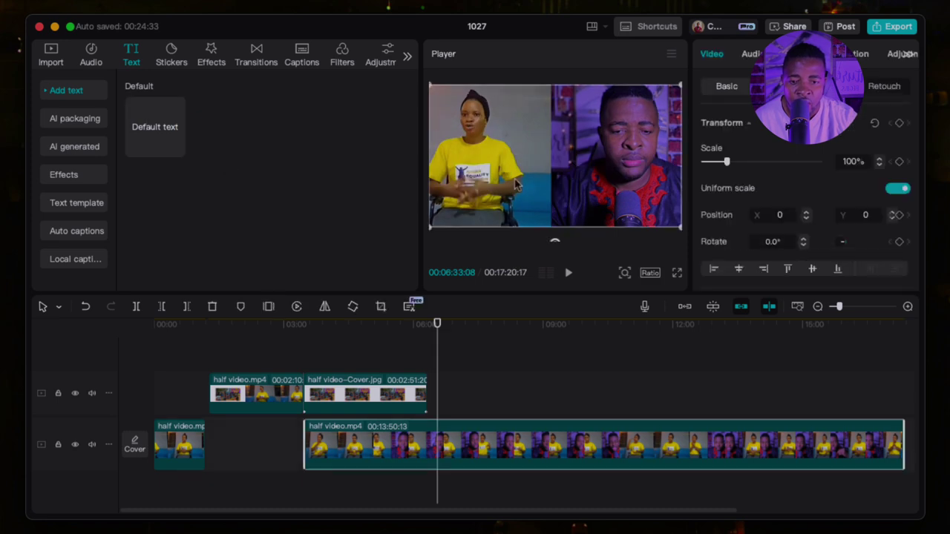
click(163, 139)
drag(159, 137, 542, 419)
drag(495, 380, 496, 435)
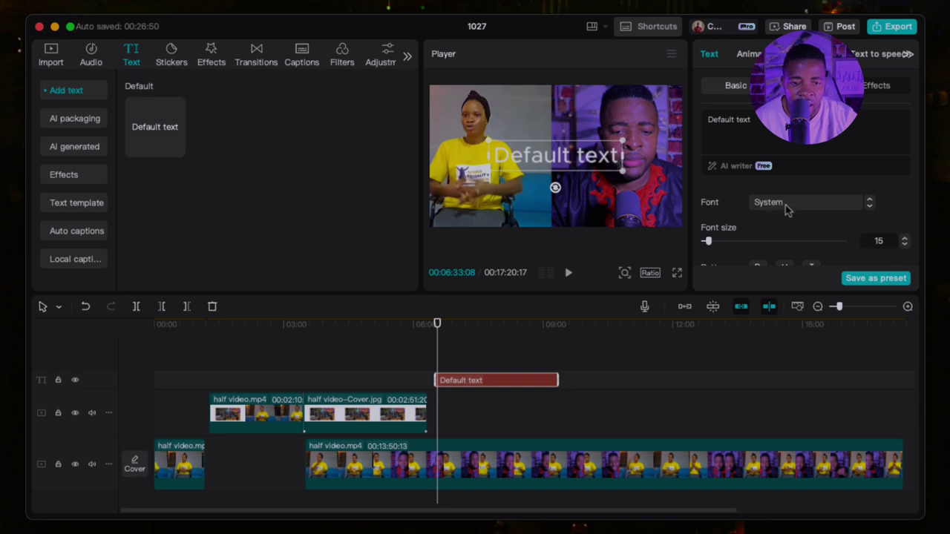
Step: Set the text's font to Anton and enlarge it to size 42
scroll(792, 200, down, 3)
scroll(794, 197, up, 3)
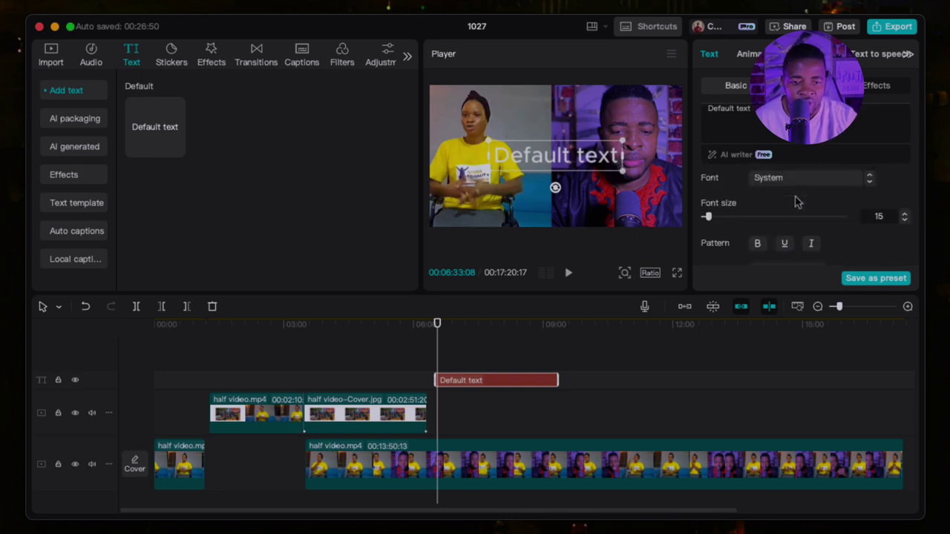
click(801, 203)
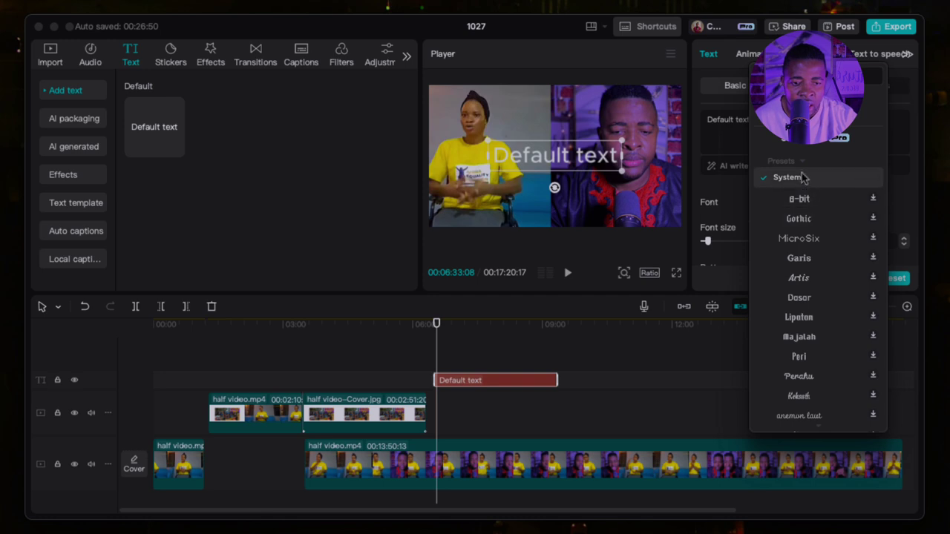
scroll(828, 296, down, 10)
scroll(827, 302, up, 10)
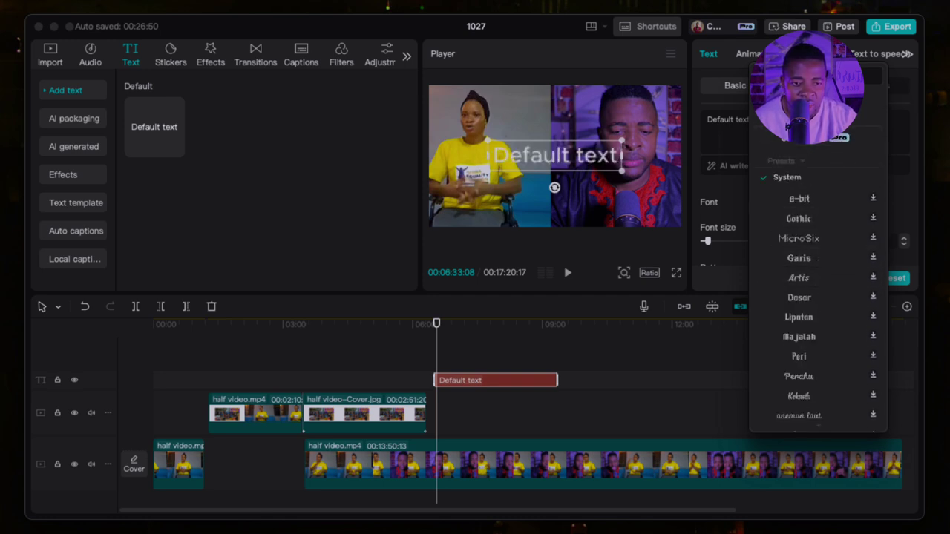
click(659, 158)
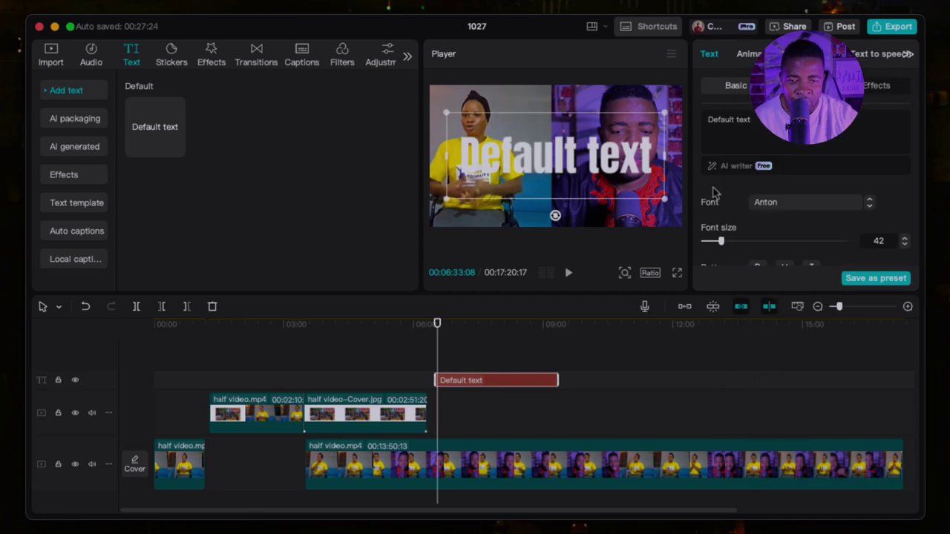
Step: Replace the default text with the person's name, keeping the Anton font at size 42
key(super+z)
key(super+shift+z)
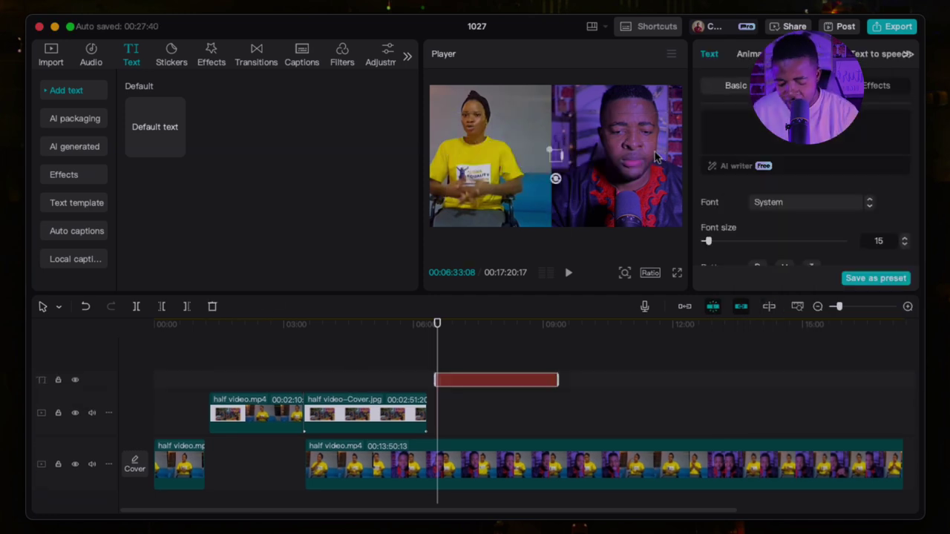
key(super+shift+z)
key(super+shift+z)
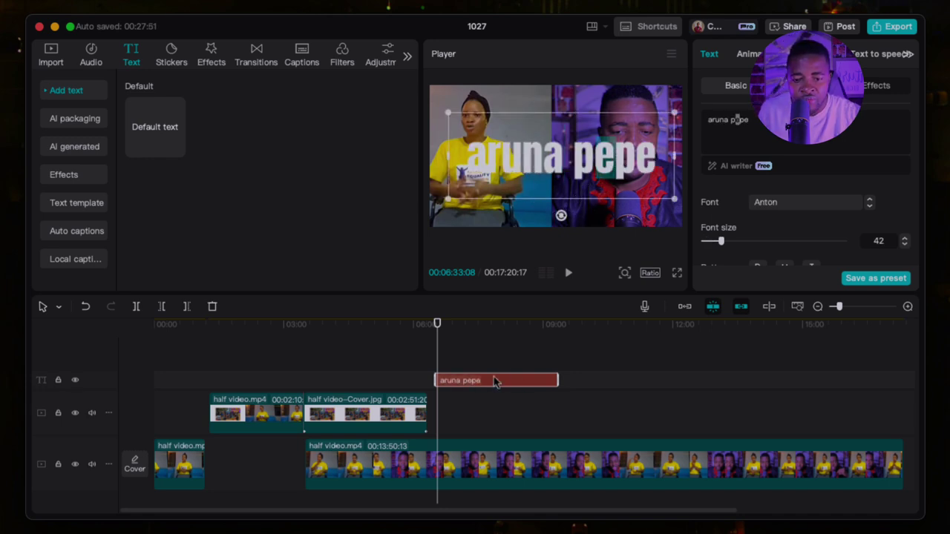
Step: Move the text clip to start where the cover image ends and place the text in the lower-left corner of the picture
mouse_move(495, 381)
mouse_down()
mouse_move(490, 430)
mouse_move(486, 381)
mouse_up()
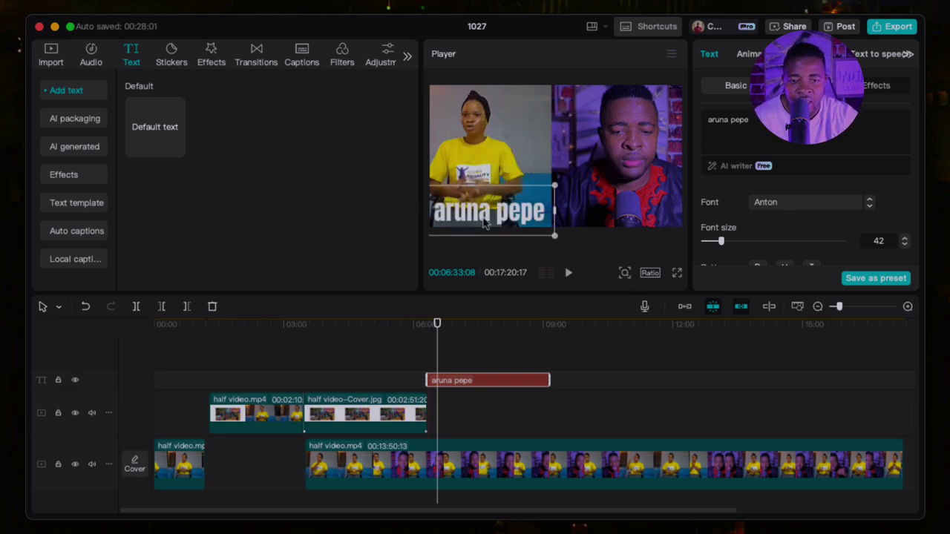
Step: Apply the Glitch entrance animation to the name text
click(748, 53)
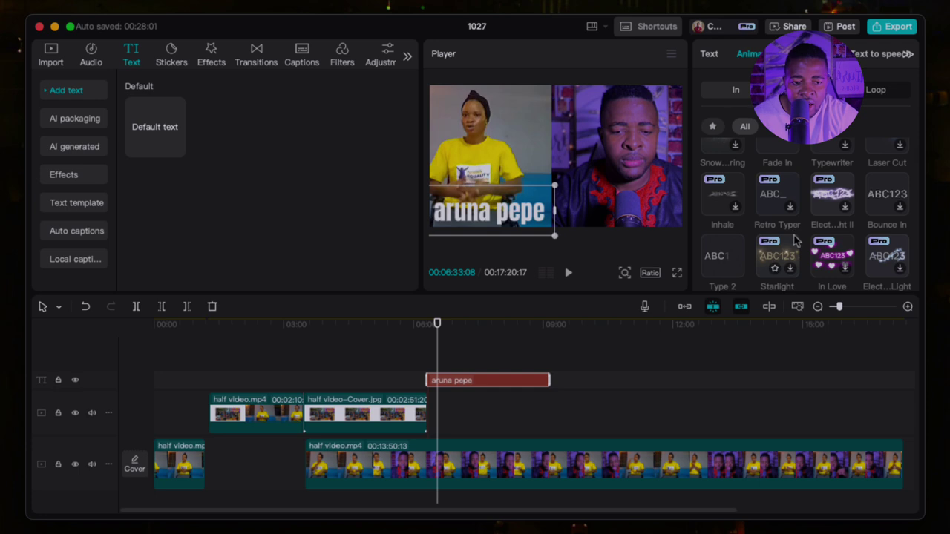
scroll(775, 245, down, 1)
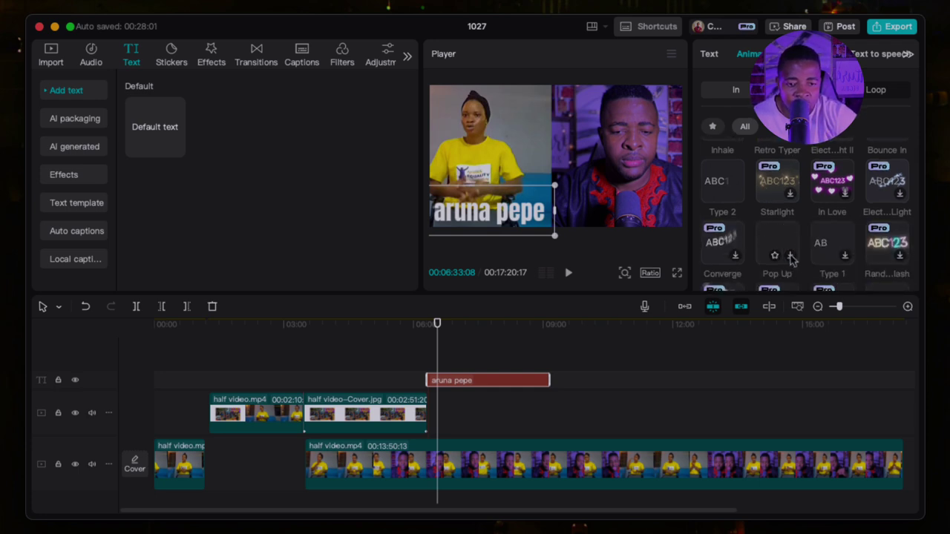
scroll(805, 263, down, 2)
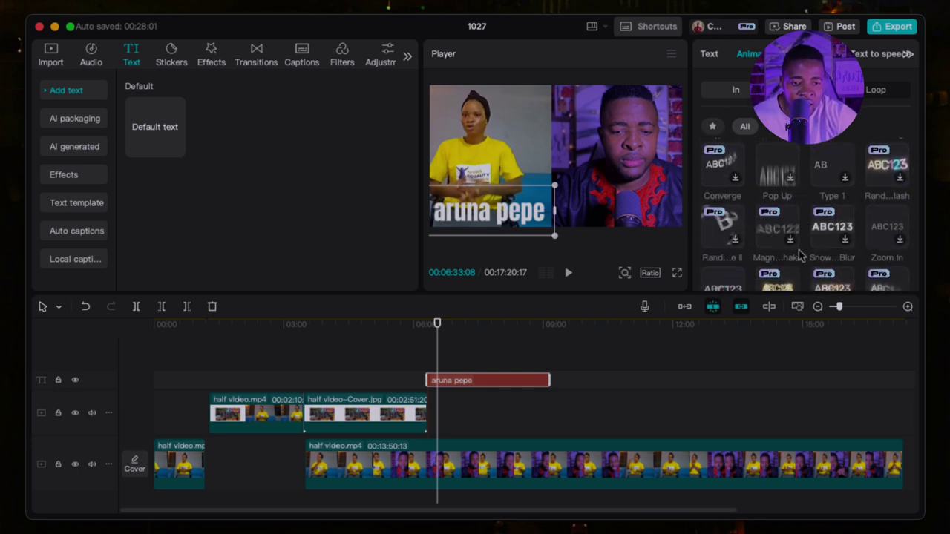
scroll(802, 257, down, 2)
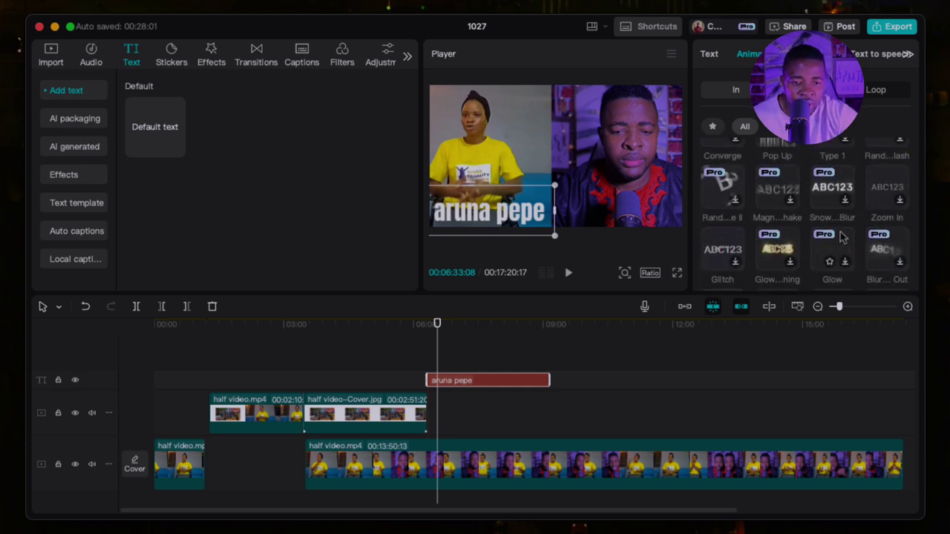
click(723, 256)
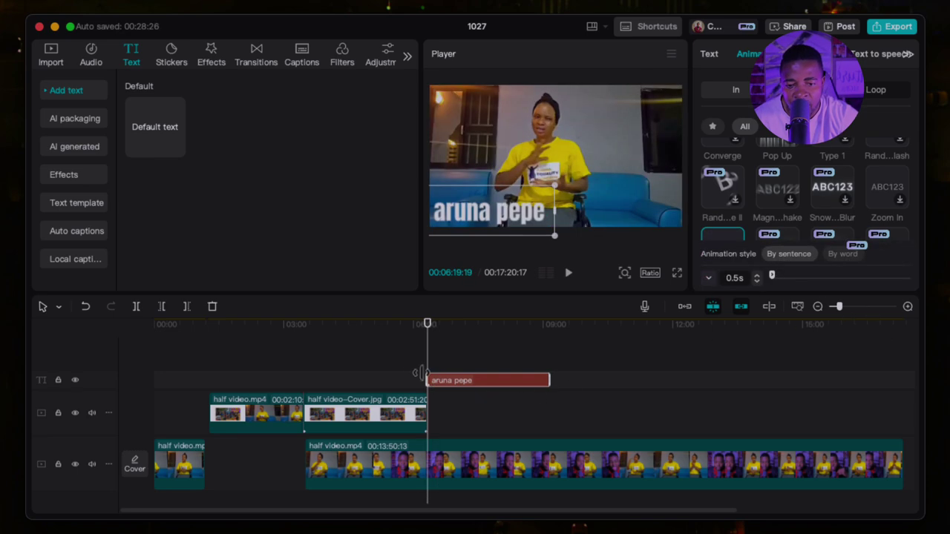
Step: Generate captions for the project with the trending Pro caption template that shows small yellow "THE QUICK" text on a plain dark background
click(508, 360)
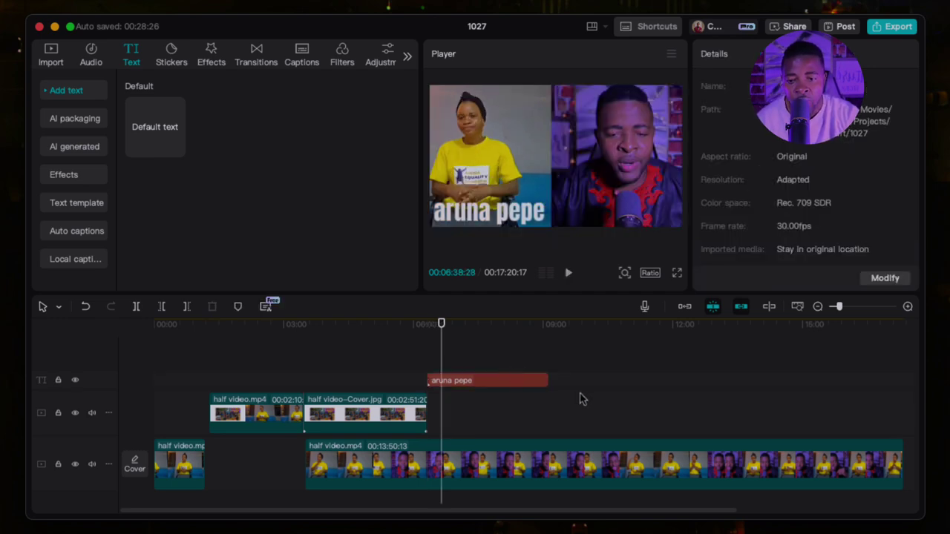
click(586, 463)
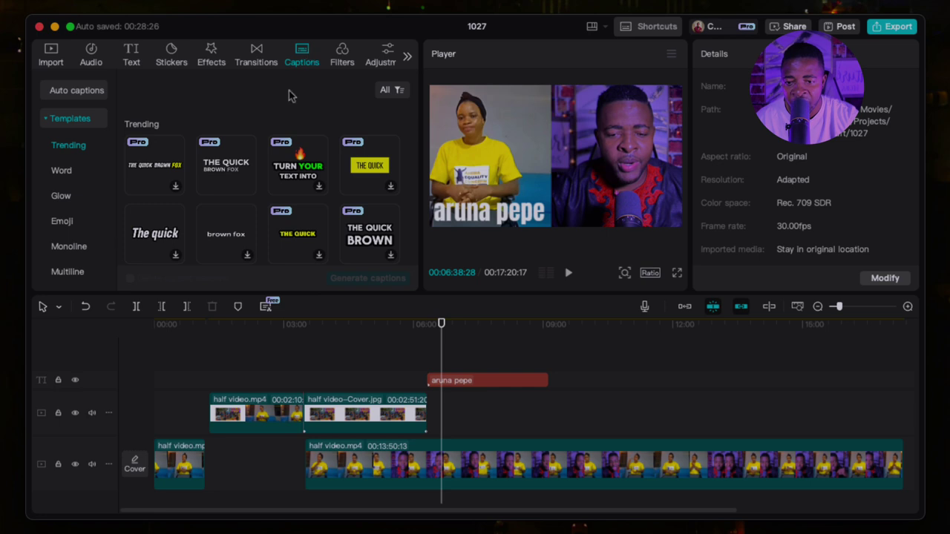
scroll(300, 214, down, 1)
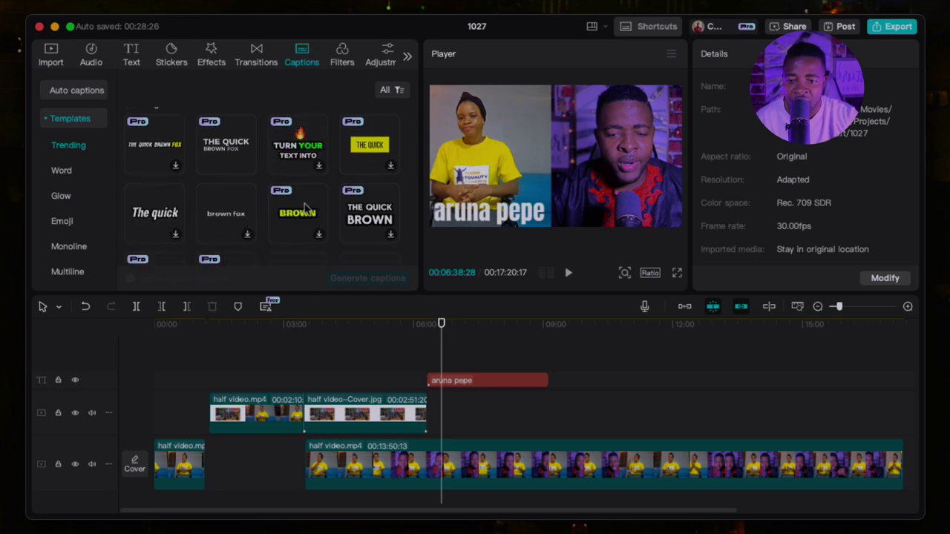
scroll(309, 214, down, 1)
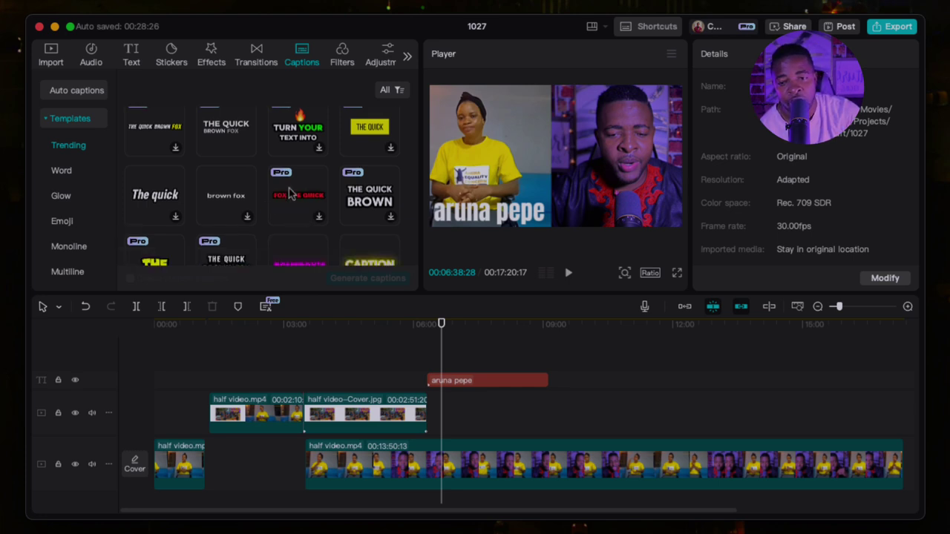
scroll(304, 204, down, 1)
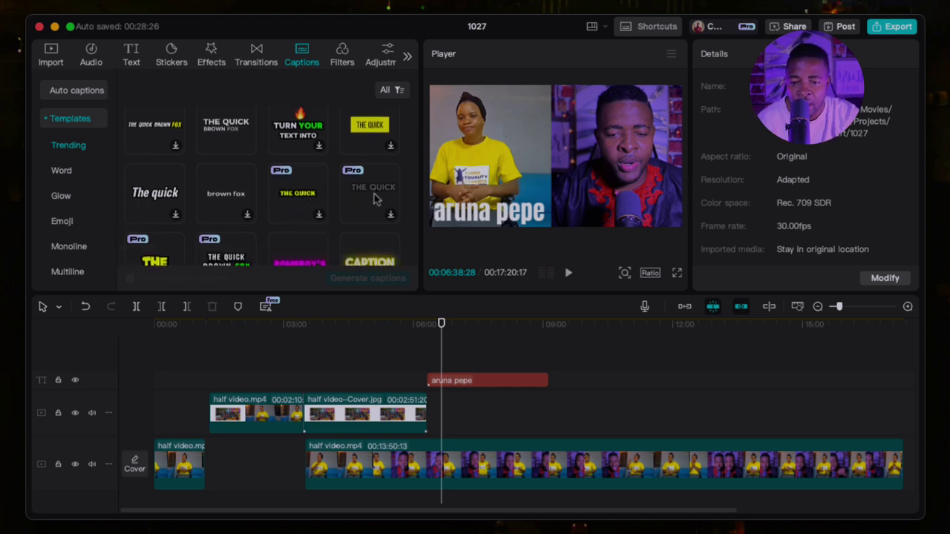
click(291, 201)
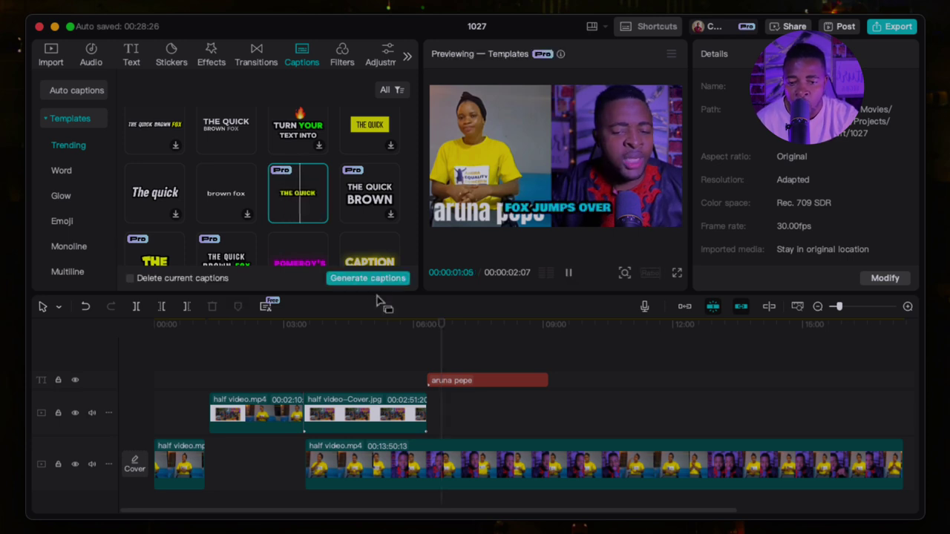
click(367, 279)
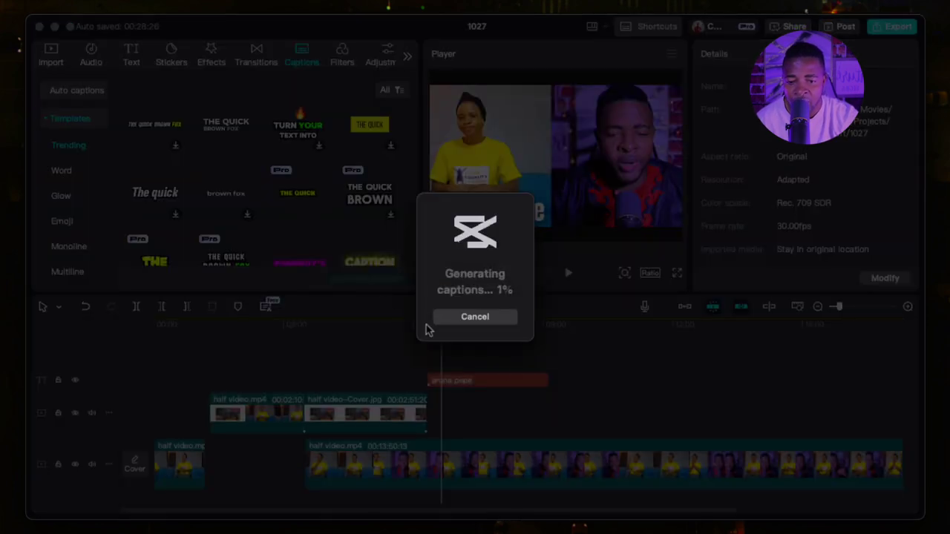